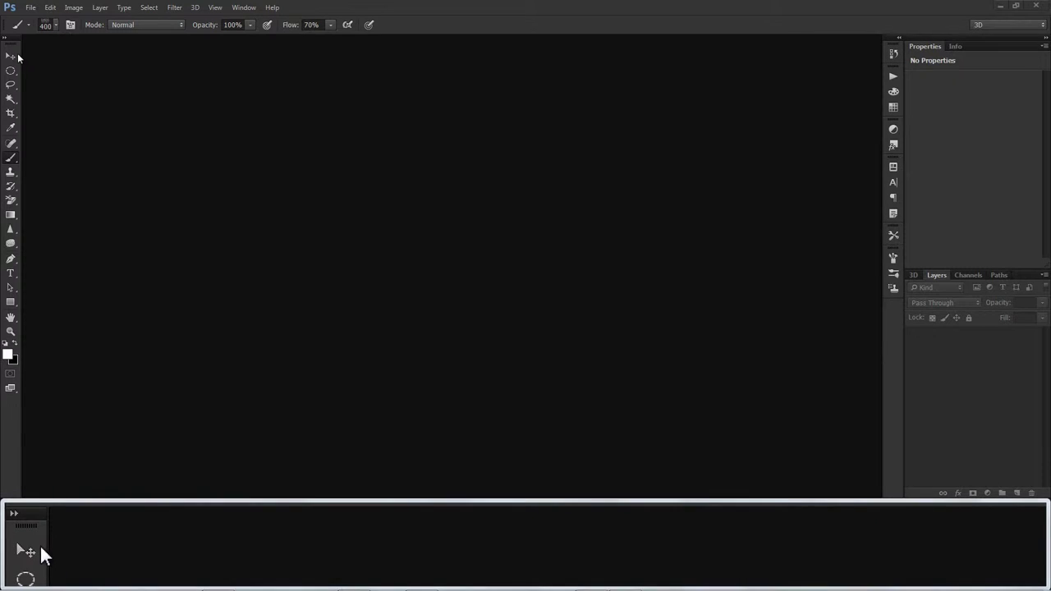
Open girl-1036034_1280.jpg from New folder (3) in Photoshop
{"action": "left_click", "coordinate": [16, 56]}
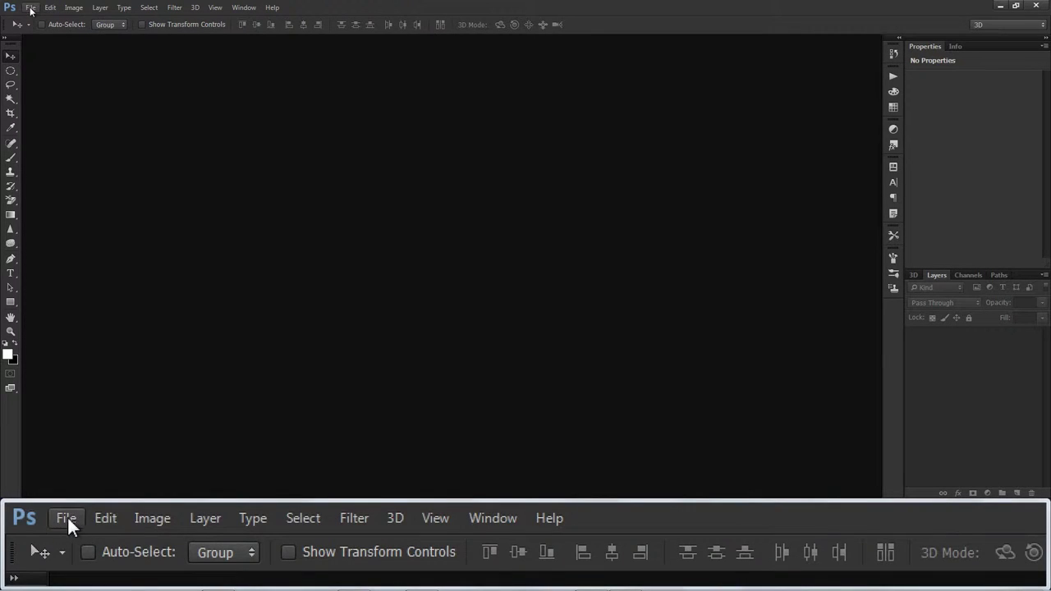
{"action": "left_click", "coordinate": [31, 10]}
{"action": "left_click", "coordinate": [37, 28]}
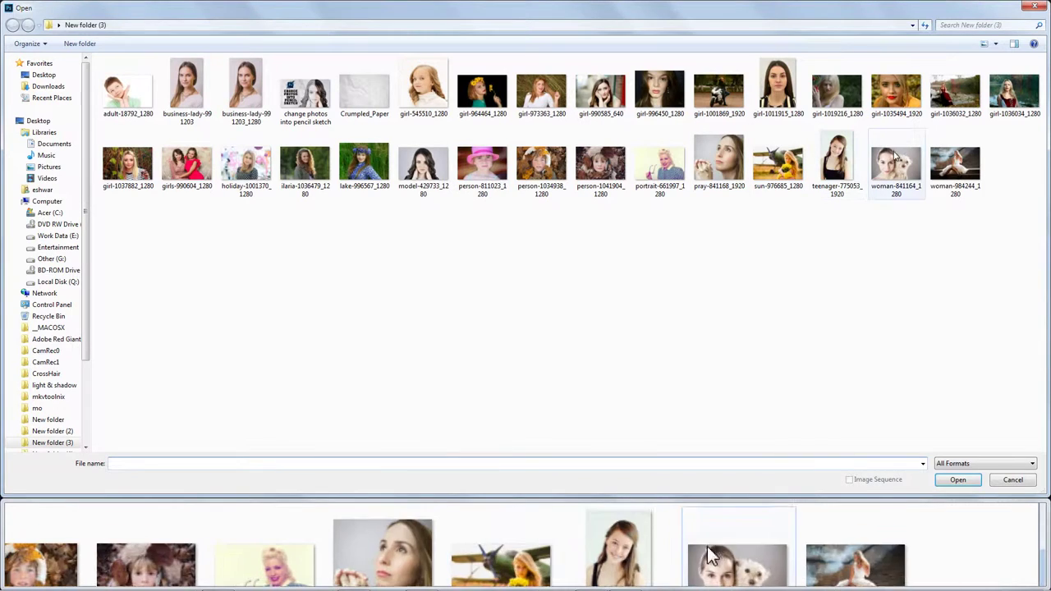
{"action": "left_click", "coordinate": [1015, 92]}
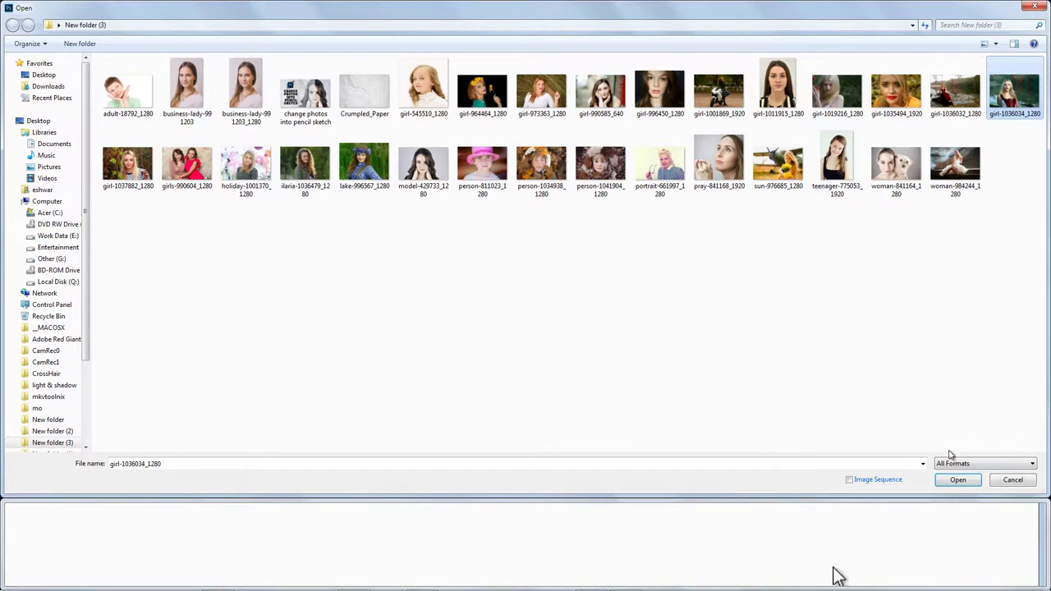
{"action": "left_click", "coordinate": [957, 479]}
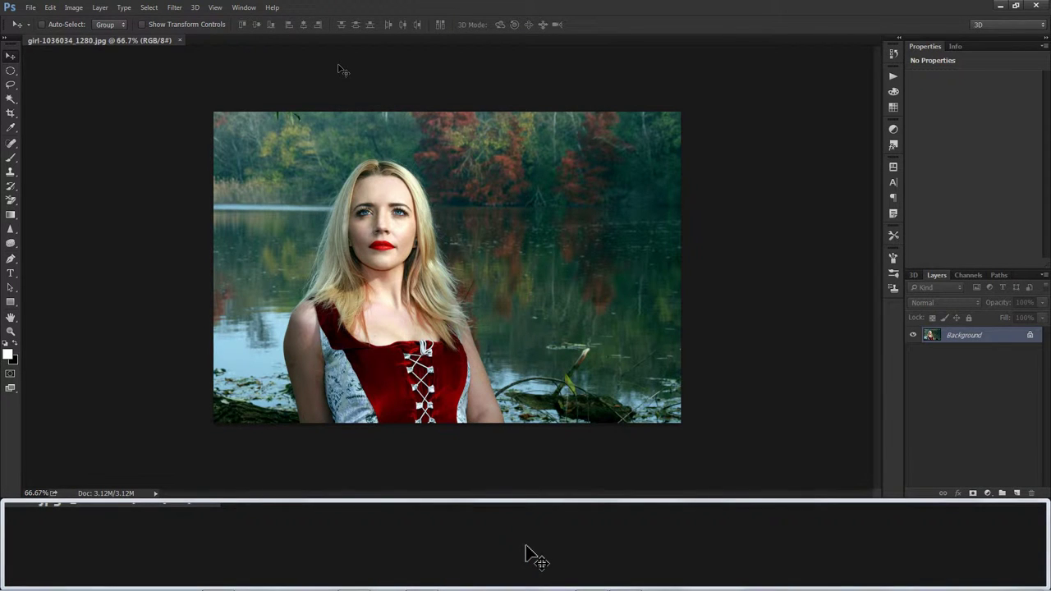
Fit the photo to the screen and add a Curves adjustment layer
{"action": "key", "text": "z"}
{"action": "left_click", "coordinate": [355, 27]}
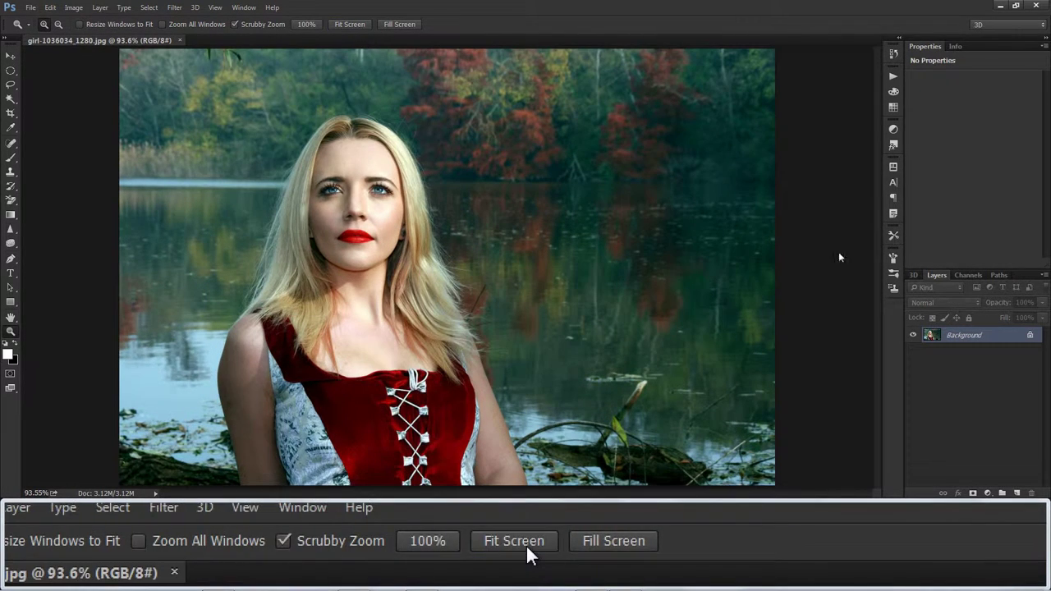
{"action": "left_click", "coordinate": [988, 491]}
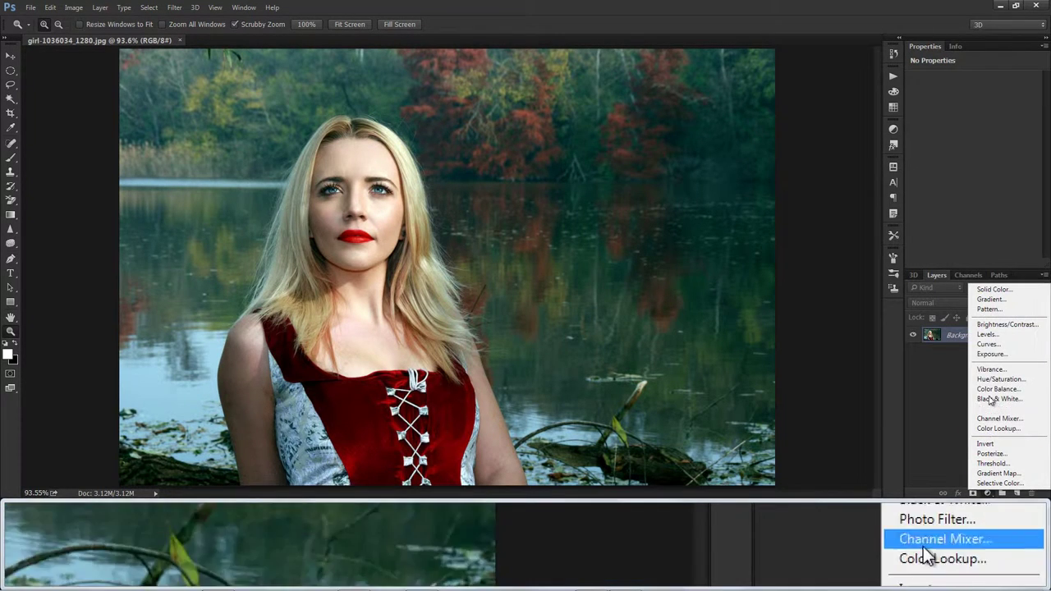
{"action": "left_click", "coordinate": [988, 345]}
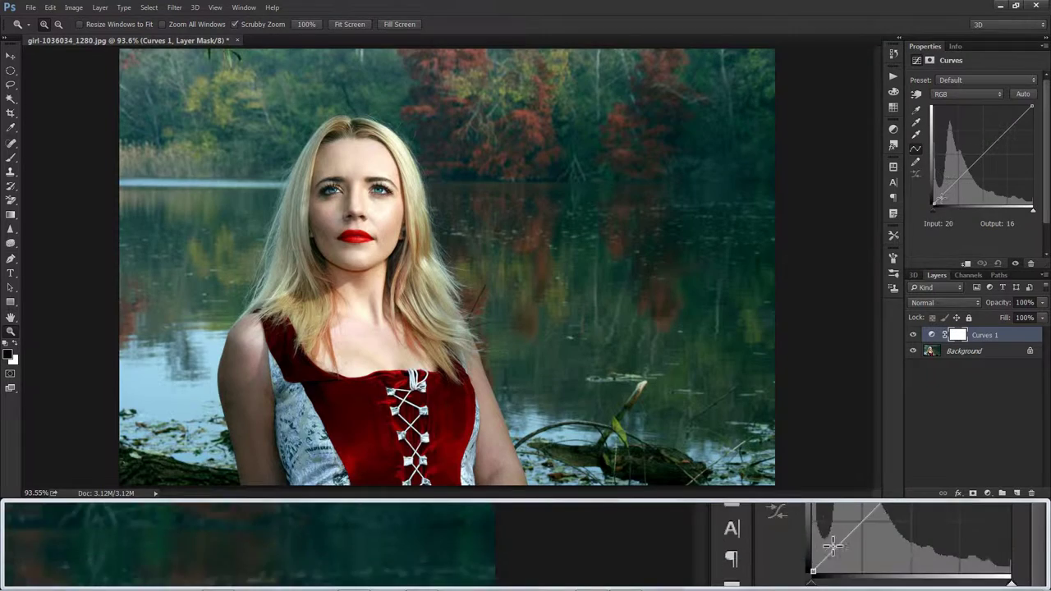
Reshape the Curves 1 curve with several points to fade the shadows and darken the midtones
{"action": "left_click_drag", "start_coordinate": [933, 203], "coordinate": [932, 179]}
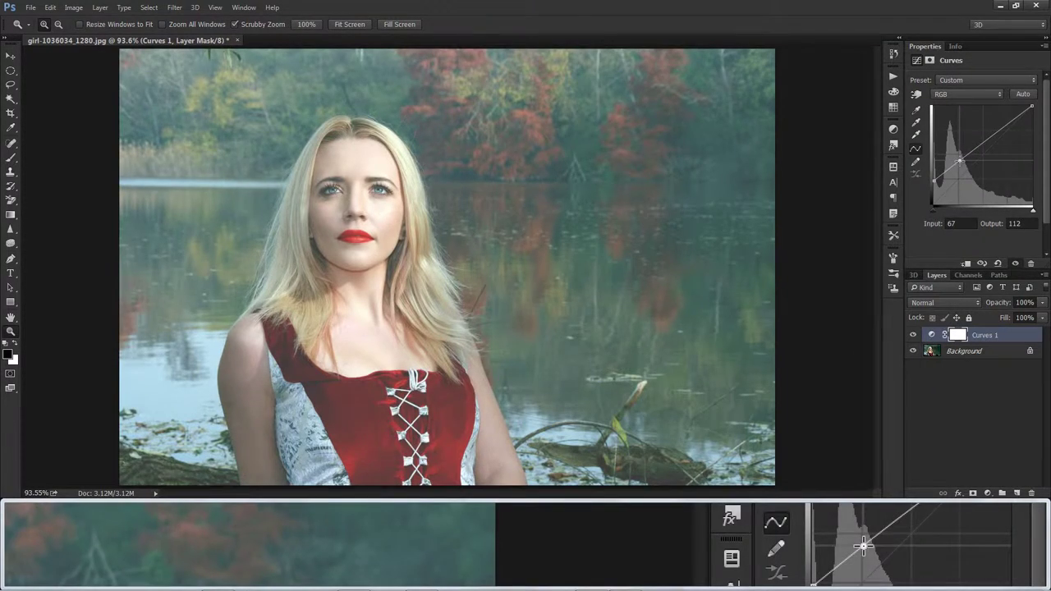
{"action": "left_click_drag", "start_coordinate": [959, 163], "coordinate": [960, 179]}
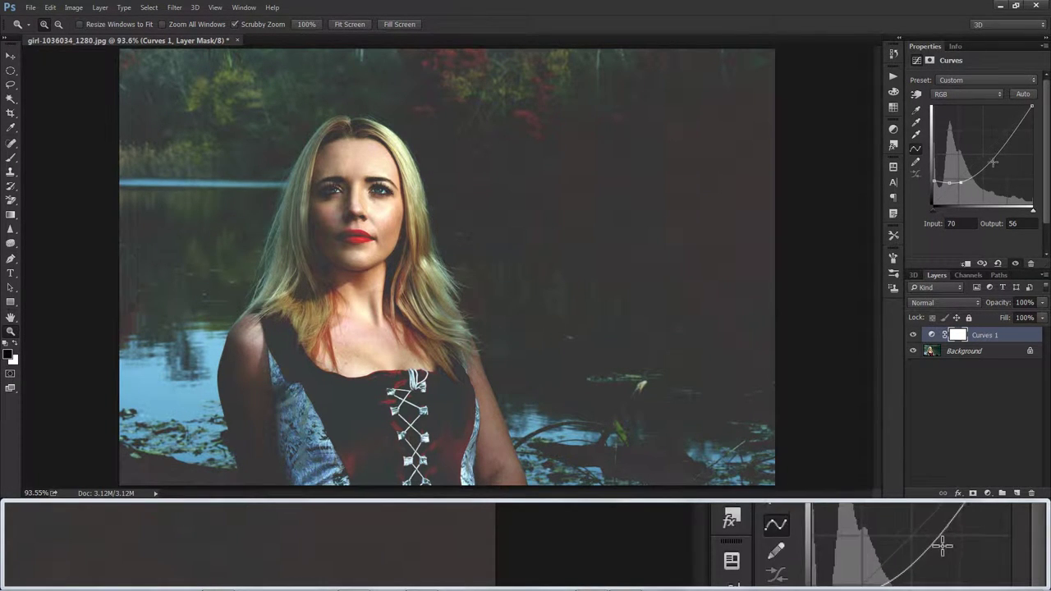
{"action": "mouse_move", "coordinate": [980, 172]}
{"action": "left_mouse_down"}
{"action": "mouse_move", "coordinate": [979, 160]}
{"action": "mouse_move", "coordinate": [960, 179]}
{"action": "left_mouse_up"}
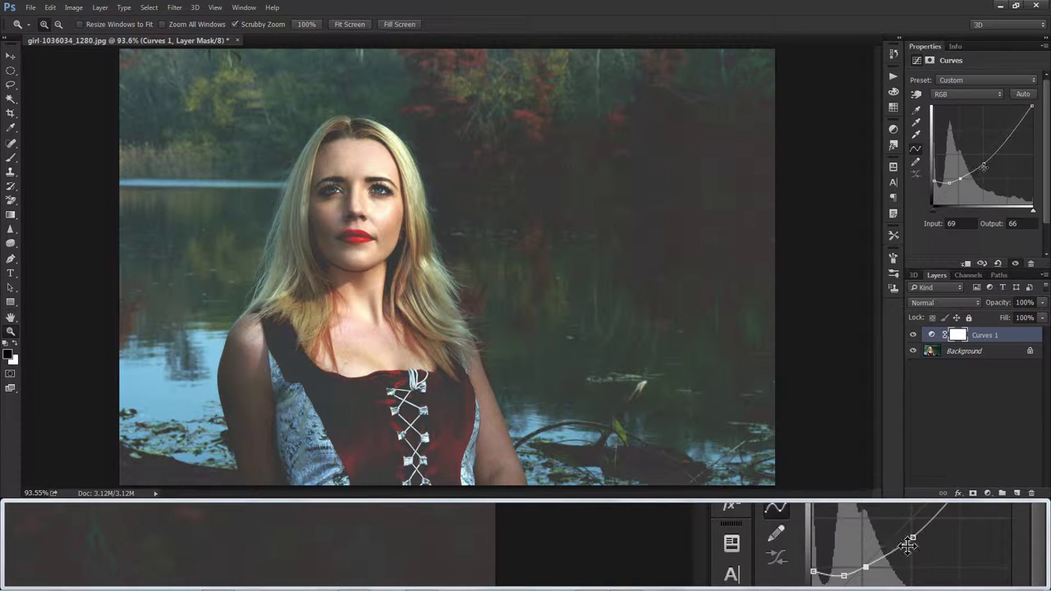
{"action": "left_click_drag", "start_coordinate": [983, 164], "coordinate": [979, 162]}
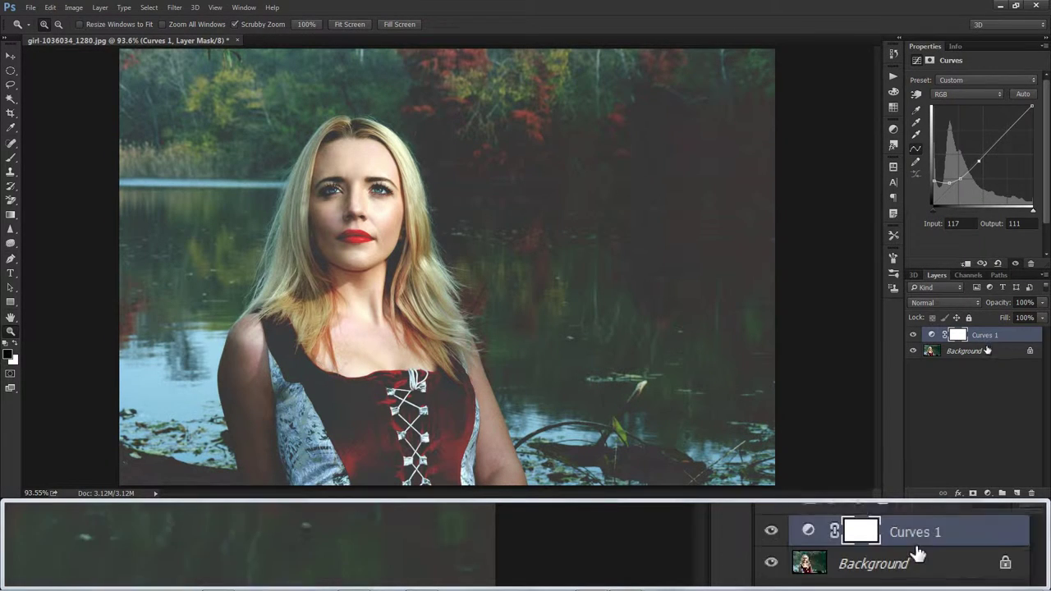
Add a Brightness/Contrast adjustment layer set to Brightness 11 and Contrast 23
{"action": "left_click", "coordinate": [986, 493]}
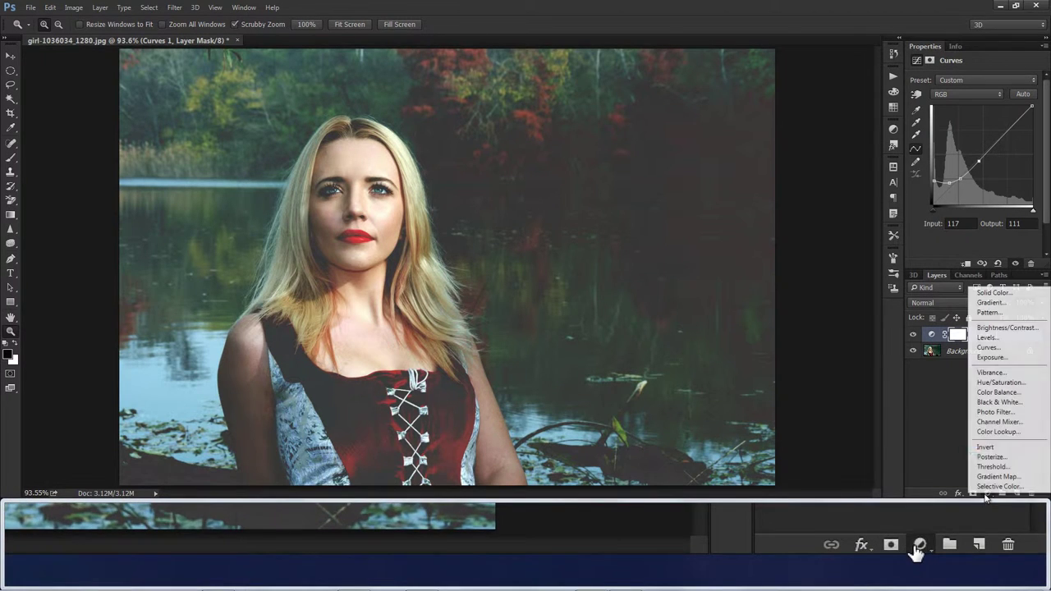
{"action": "left_click", "coordinate": [991, 329]}
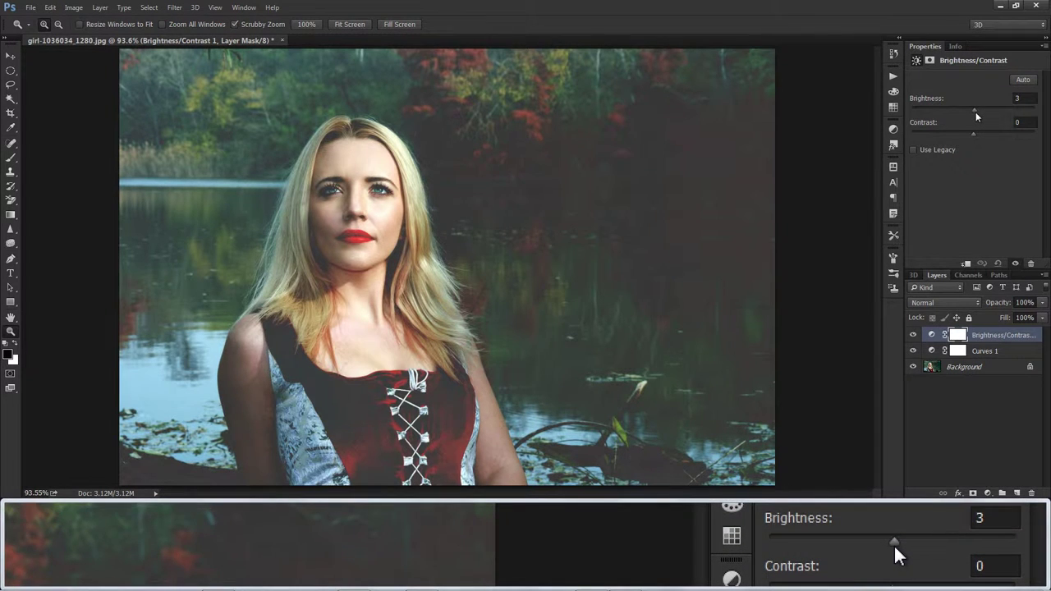
{"action": "left_click_drag", "start_coordinate": [976, 112], "coordinate": [977, 111]}
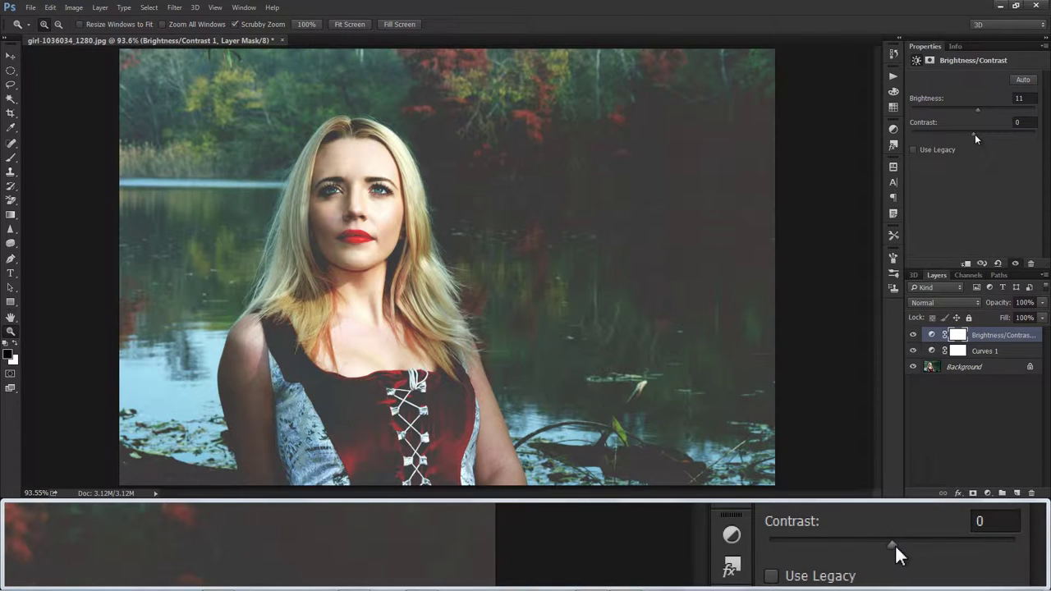
{"action": "left_click_drag", "start_coordinate": [974, 134], "coordinate": [979, 133]}
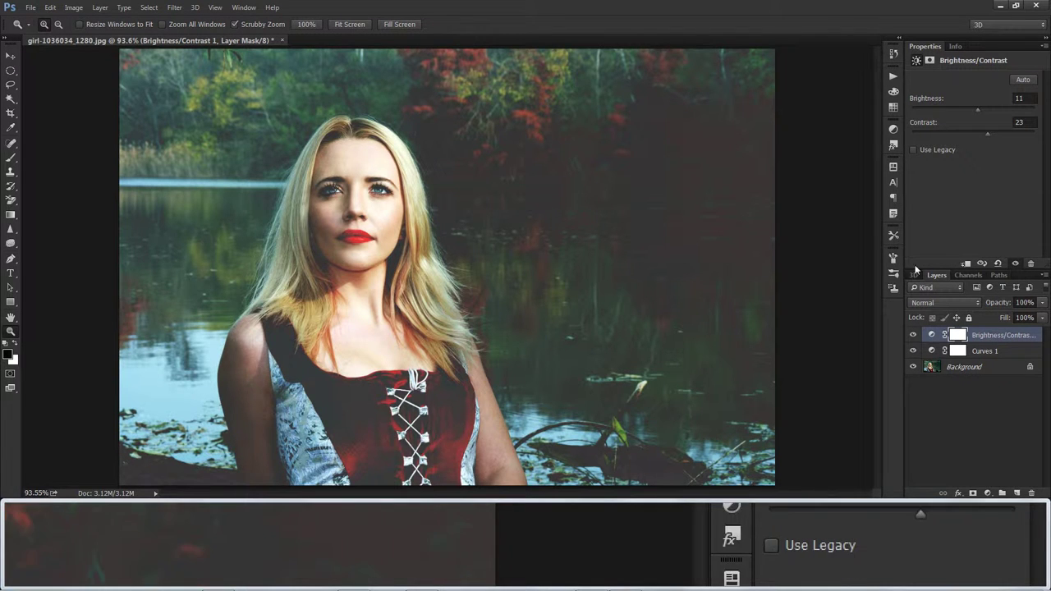
{"action": "left_click", "coordinate": [988, 493]}
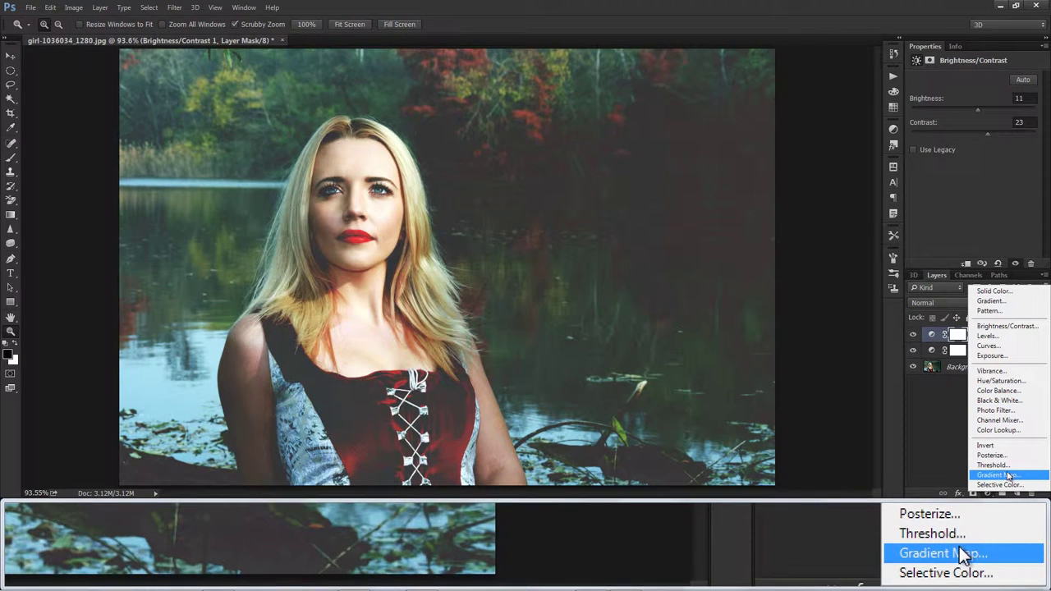
Add a Gradient Map using the Black, White preset, then group all three adjustments into Group 1
{"action": "left_click", "coordinate": [1008, 476]}
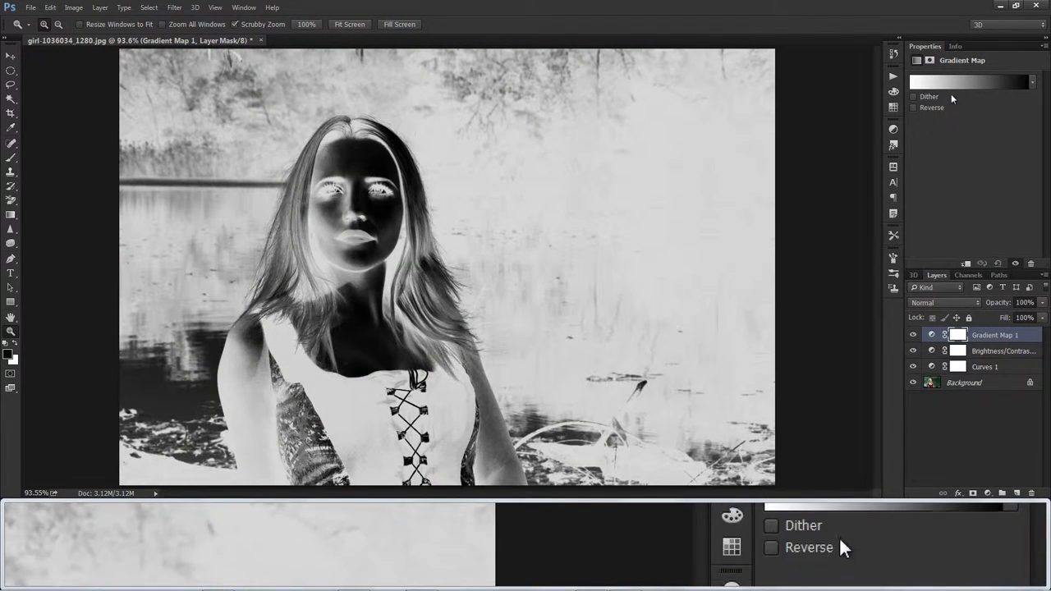
{"action": "left_click", "coordinate": [956, 86]}
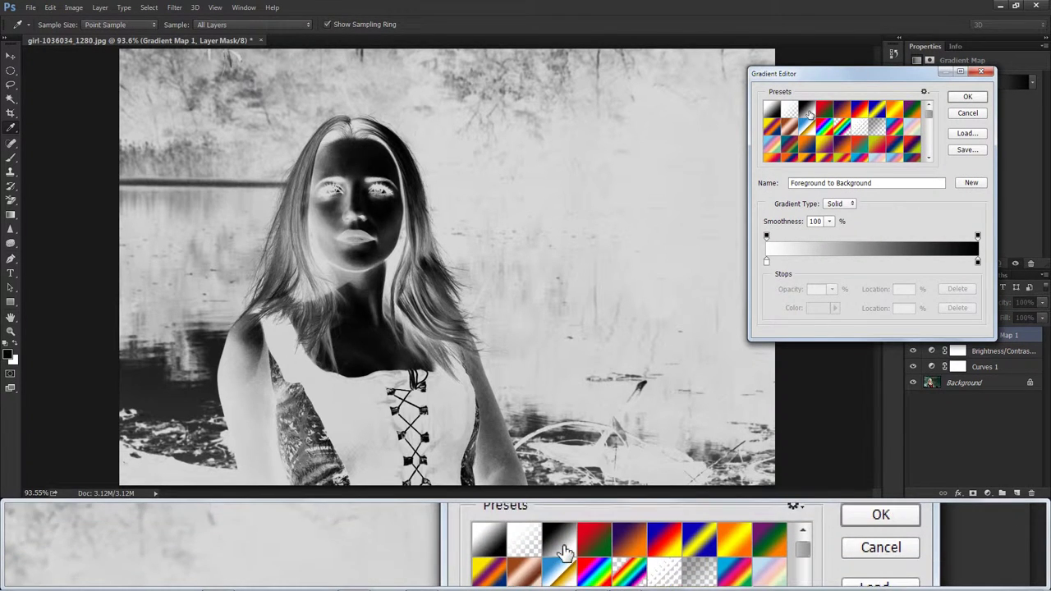
{"action": "left_click", "coordinate": [807, 111]}
{"action": "left_click", "coordinate": [967, 97]}
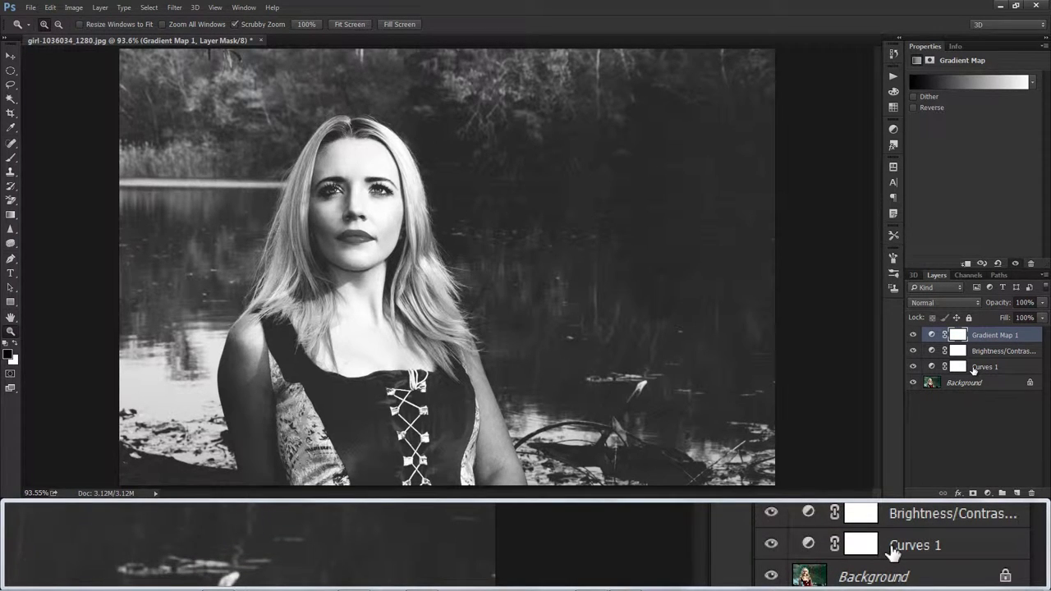
{"action": "left_click", "coordinate": [975, 367], "text": "shift"}
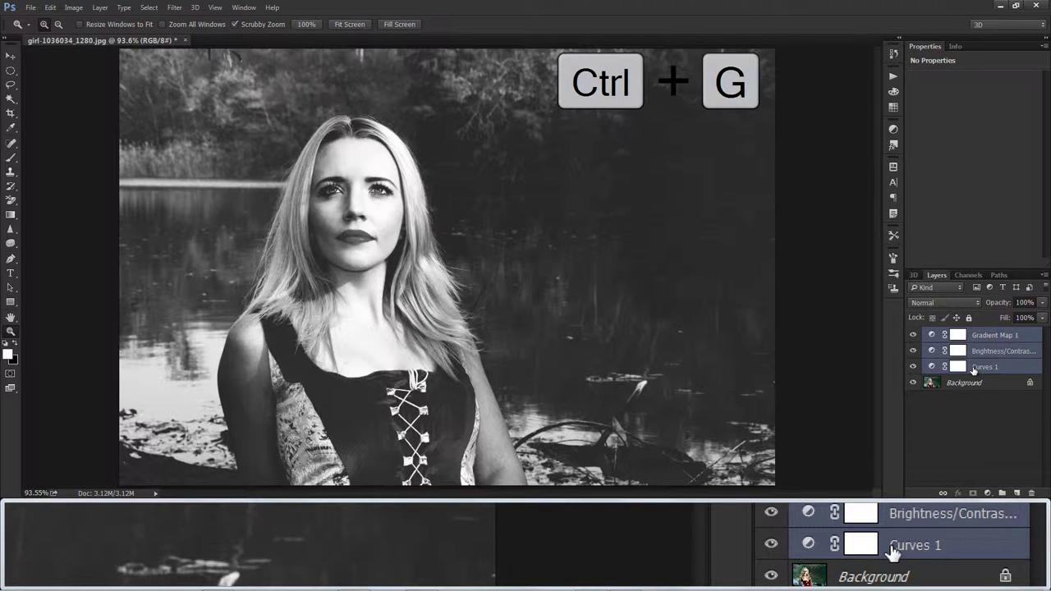
{"action": "key", "text": "ctrl+g"}
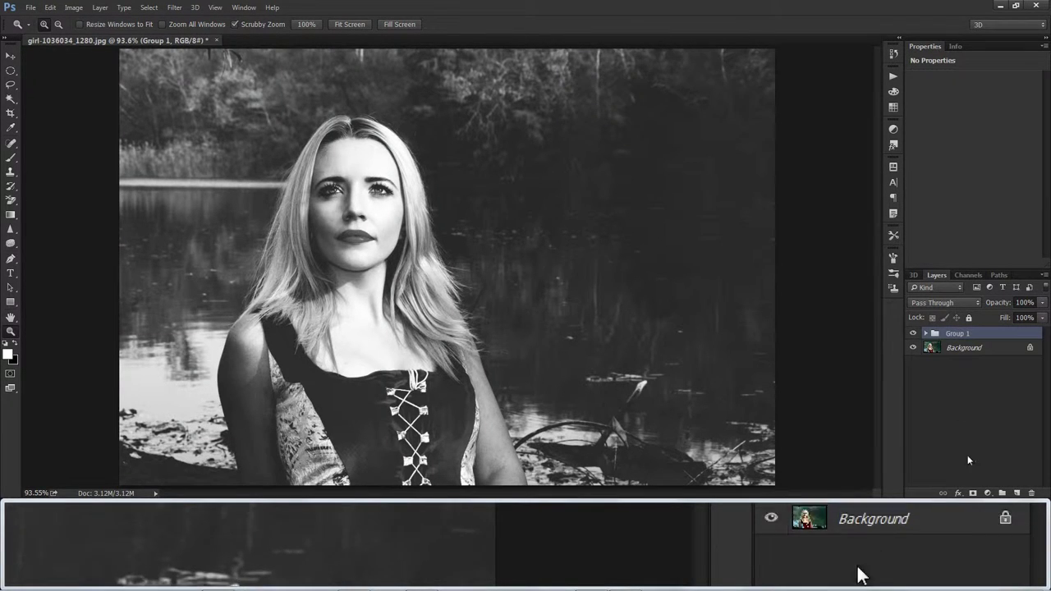
Add a Curves 2 layer with shadows pulled down and highlights pushed up
{"action": "left_click", "coordinate": [988, 492]}
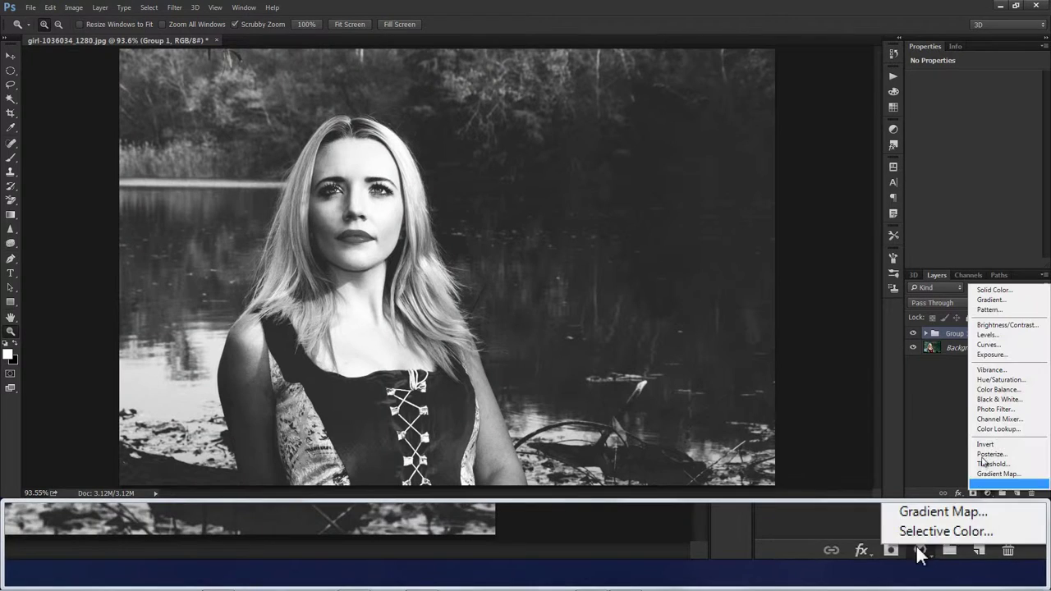
{"action": "left_click", "coordinate": [988, 344]}
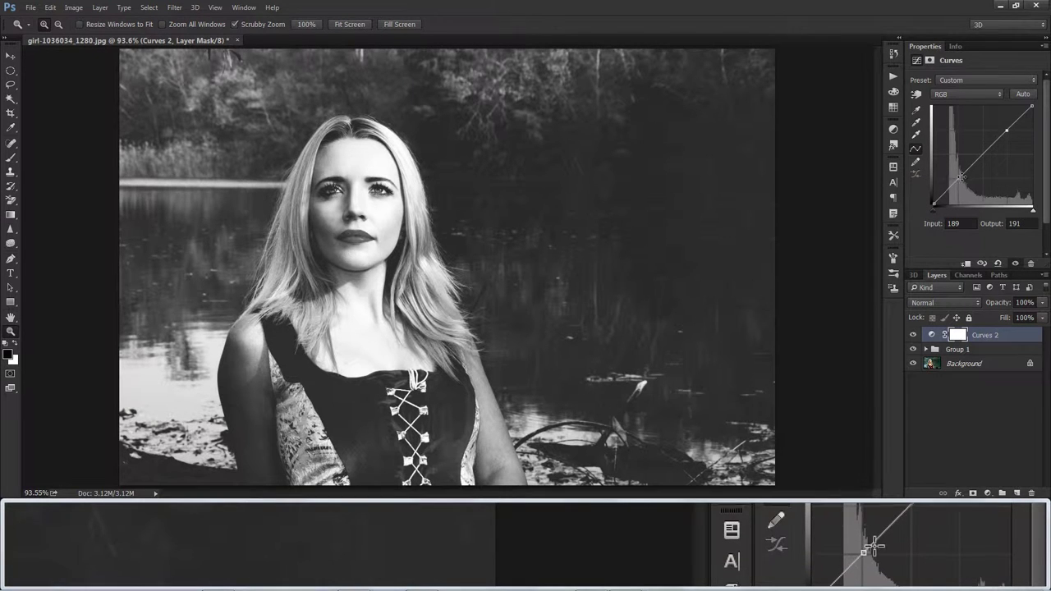
{"action": "left_click_drag", "start_coordinate": [960, 179], "coordinate": [963, 183]}
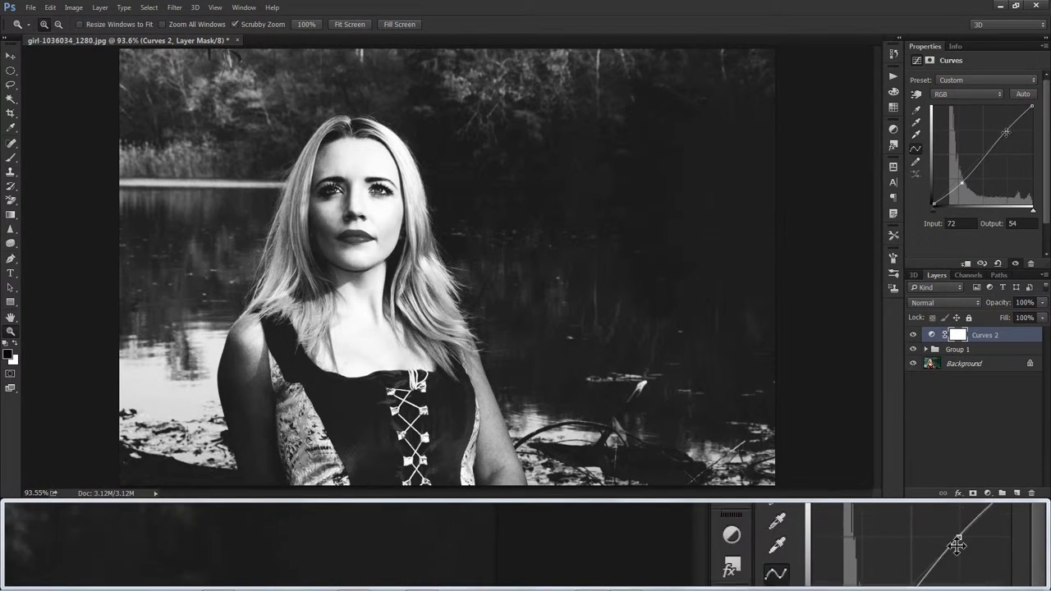
{"action": "left_click_drag", "start_coordinate": [1006, 131], "coordinate": [1004, 129]}
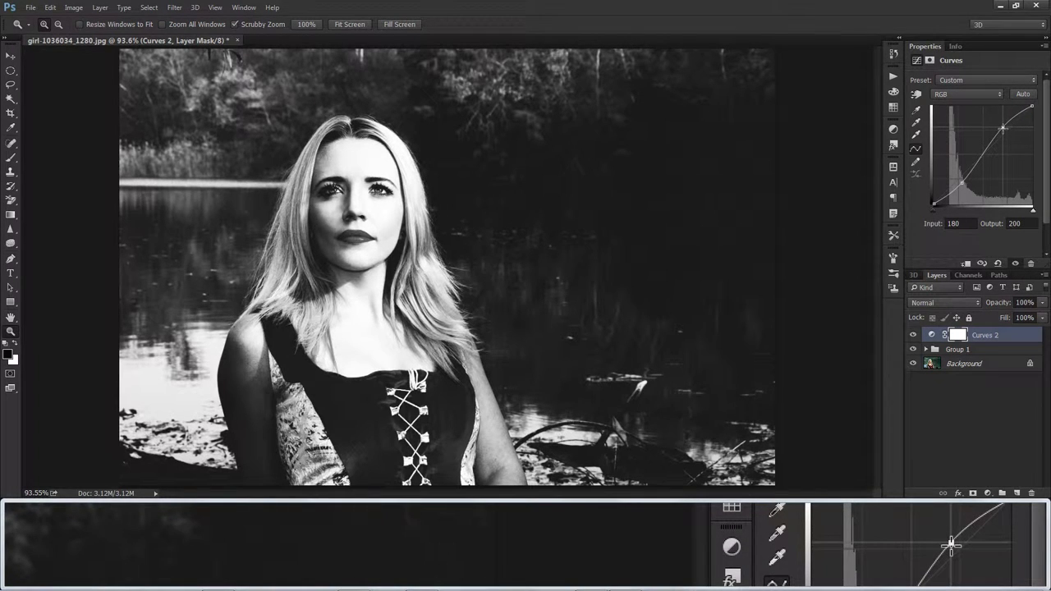
{"action": "left_click", "coordinate": [953, 336]}
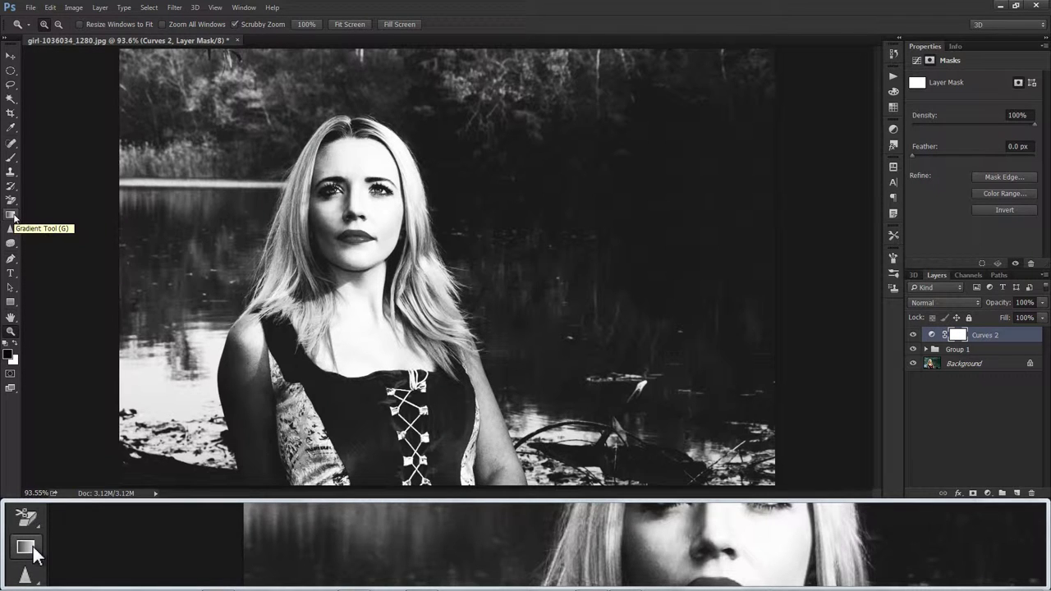
Drag a diagonal gradient on the Curves 2 mask from top-right, then group it with Group 1
{"action": "left_click", "coordinate": [13, 216]}
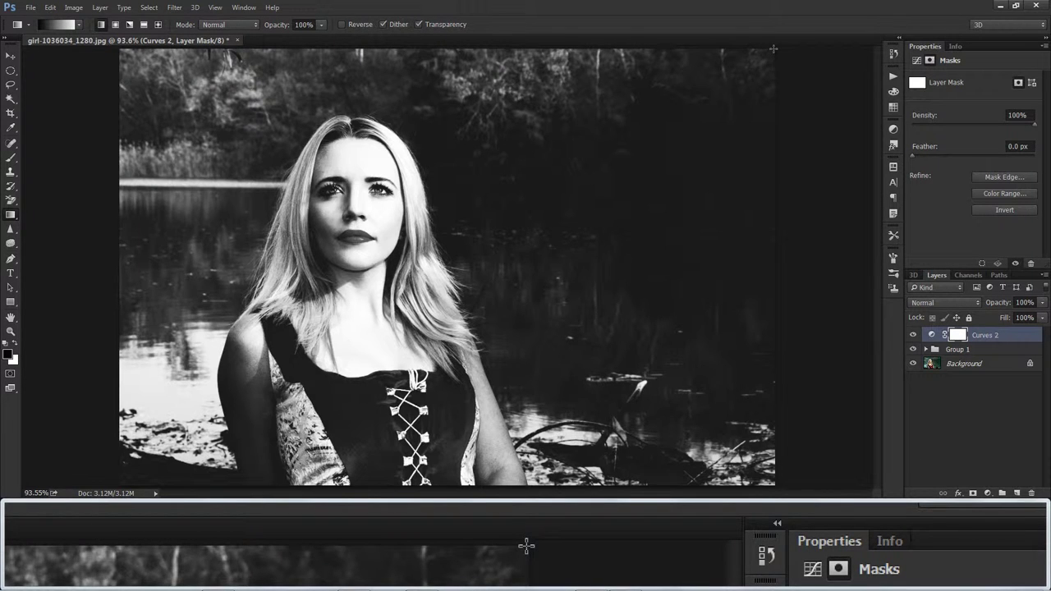
{"action": "mouse_move", "coordinate": [773, 48]}
{"action": "left_mouse_down"}
{"action": "mouse_move", "coordinate": [176, 393]}
{"action": "mouse_move", "coordinate": [121, 485]}
{"action": "left_mouse_up"}
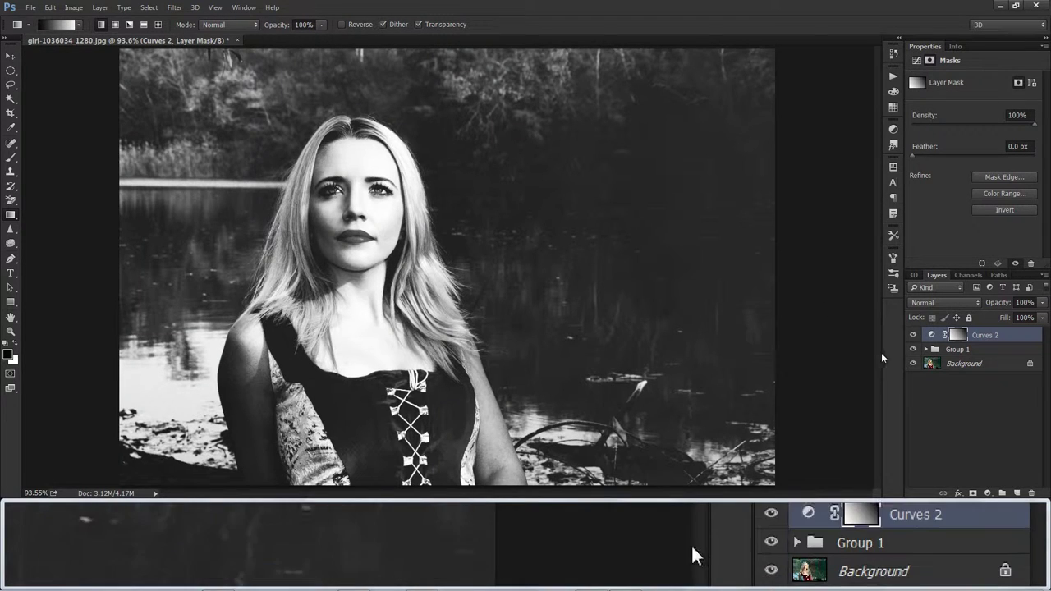
{"action": "left_click", "coordinate": [957, 351], "text": "shift"}
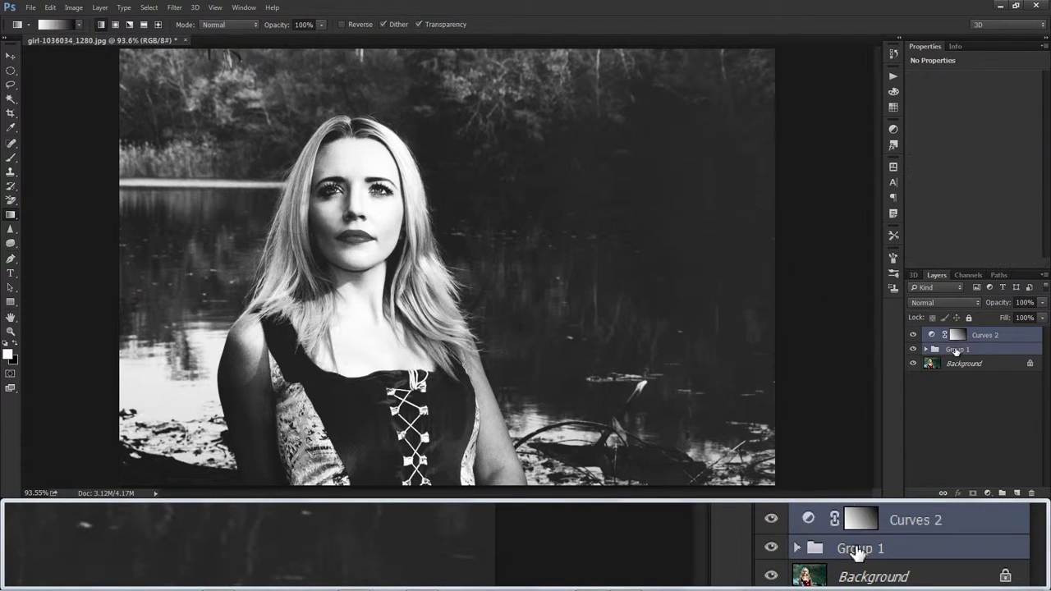
{"action": "key", "text": "ctrl+g"}
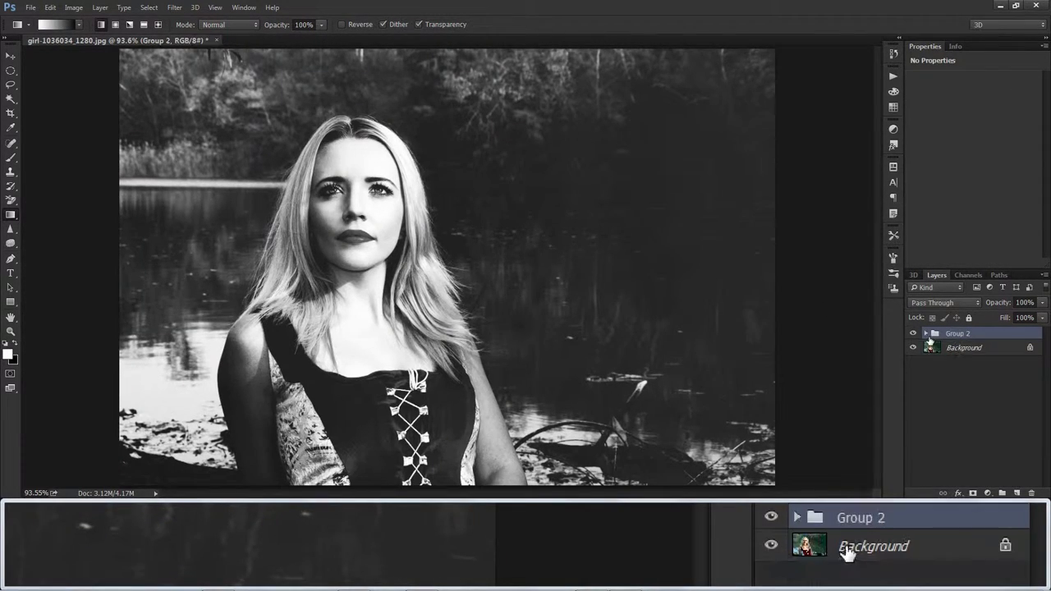
{"action": "left_click", "coordinate": [913, 333]}
Show Group 2 again and insert a Black & White adjustment layer just above Background
{"action": "left_click", "coordinate": [913, 333]}
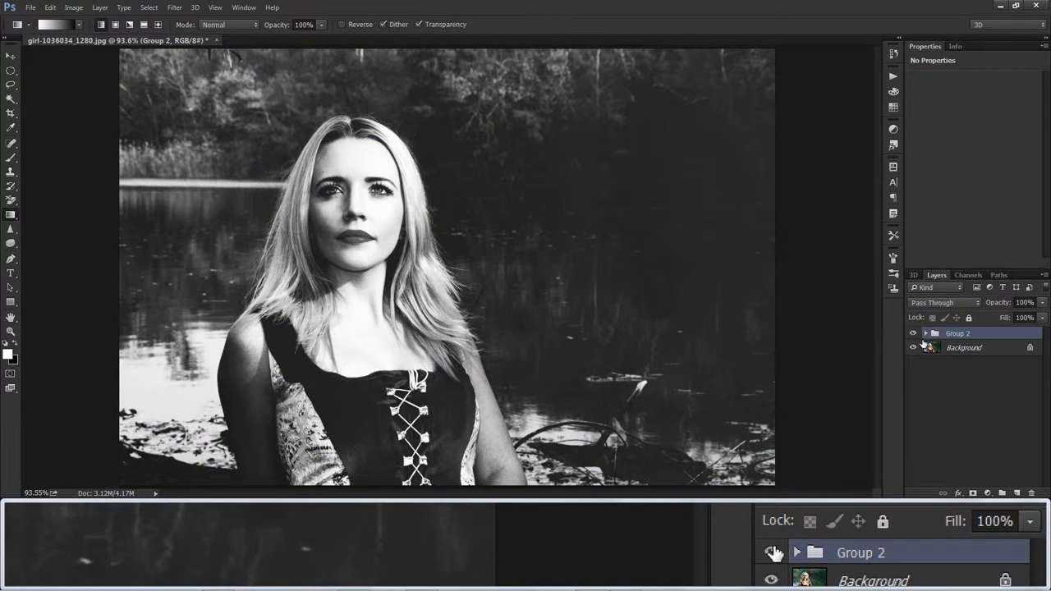
{"action": "left_click", "coordinate": [960, 348]}
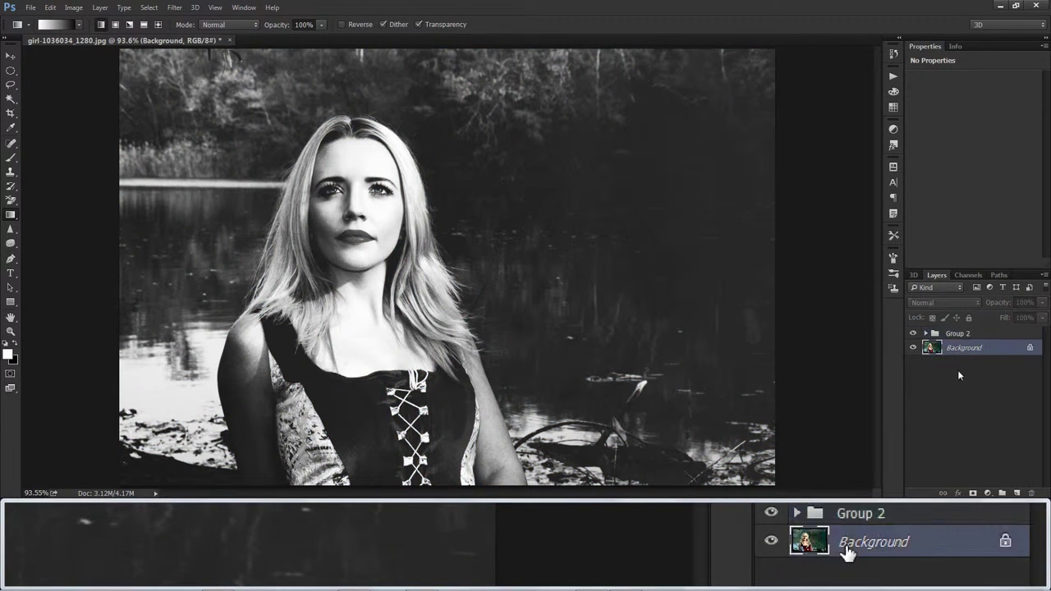
{"action": "left_click", "coordinate": [986, 493]}
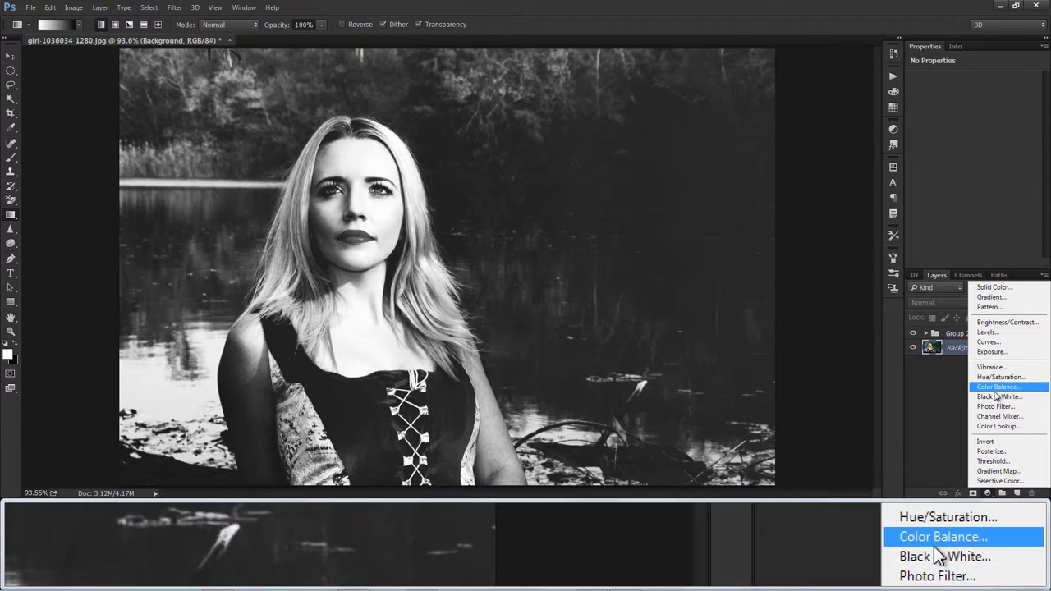
{"action": "left_click", "coordinate": [998, 395]}
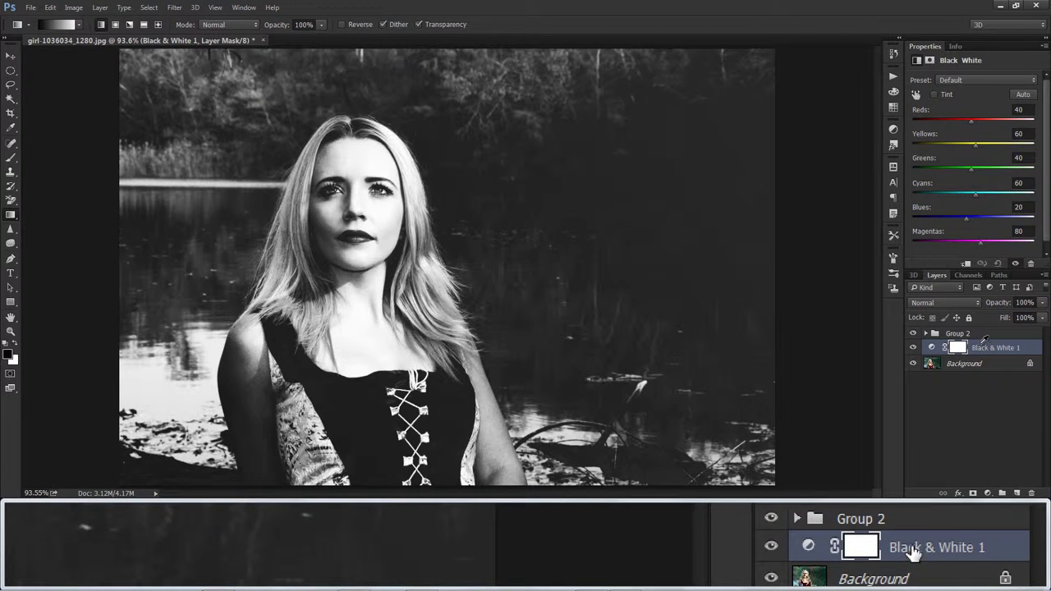
{"action": "left_click", "coordinate": [959, 337]}
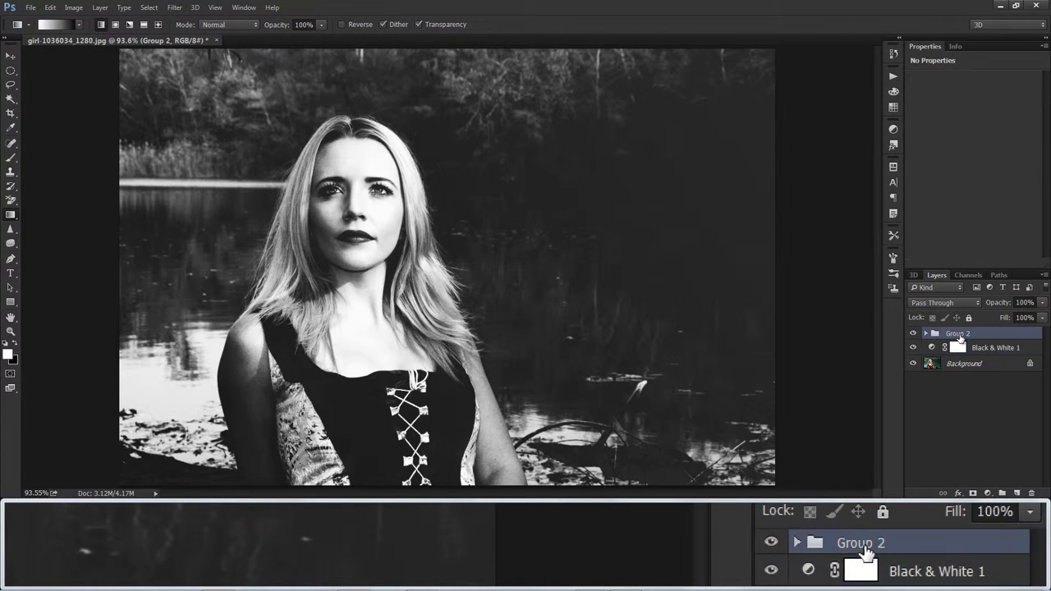
Add a mask to Group 2 and set up a soft round 0%-hardness brush at 63% flow
{"action": "left_click", "coordinate": [973, 492]}
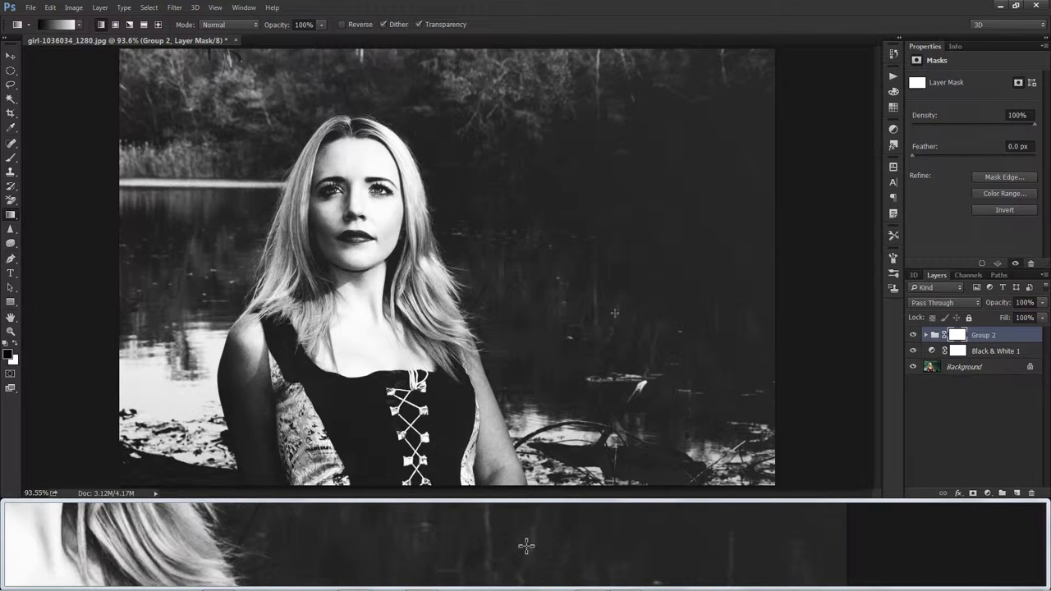
{"action": "key", "text": "b"}
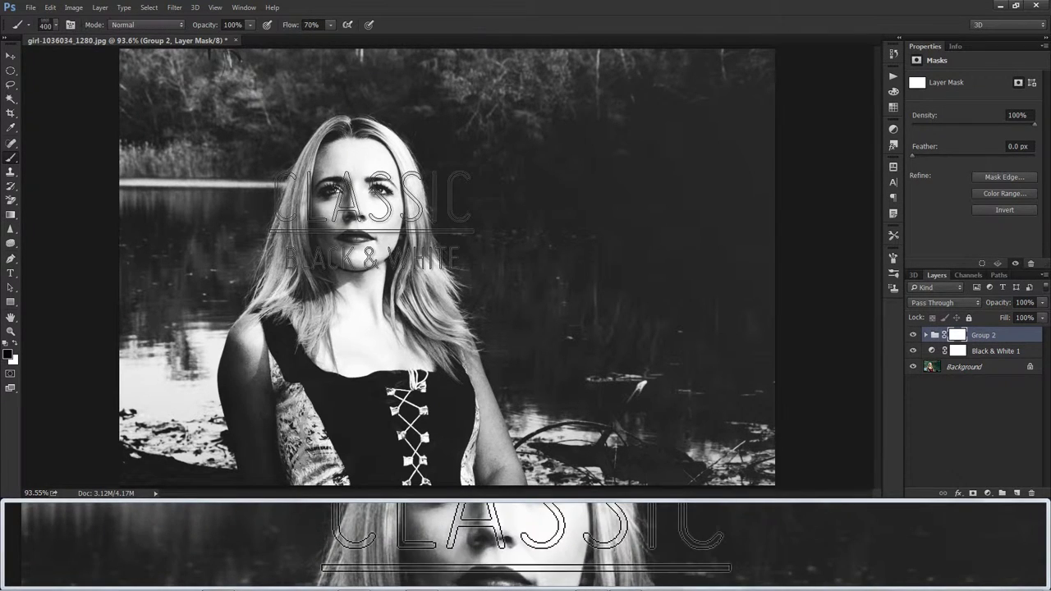
{"action": "left_click", "coordinate": [55, 25]}
{"action": "left_click", "coordinate": [40, 109]}
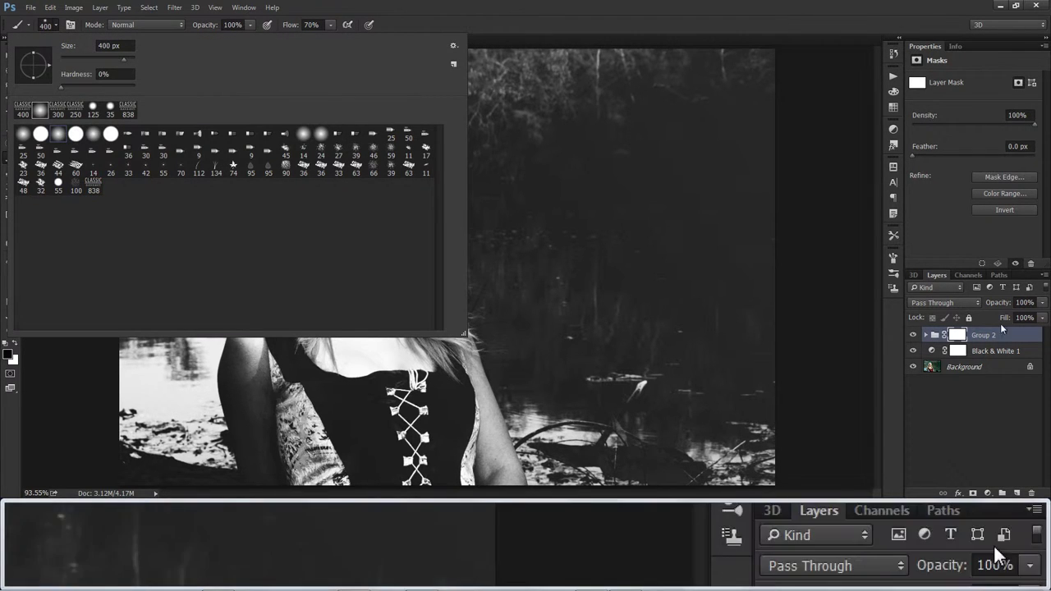
{"action": "left_click", "coordinate": [957, 338]}
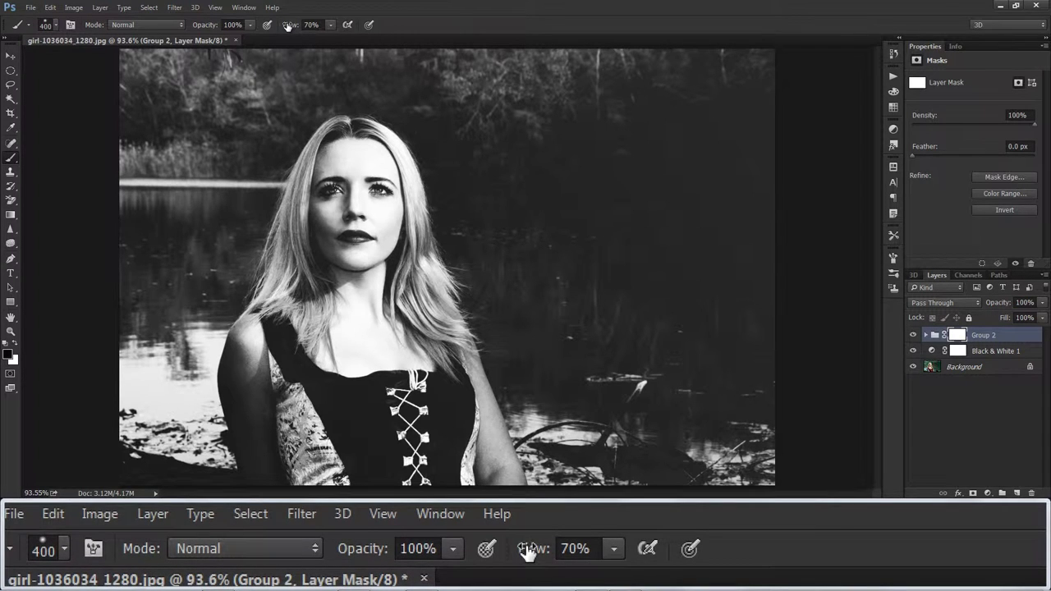
{"action": "left_click_drag", "start_coordinate": [287, 25], "coordinate": [283, 26]}
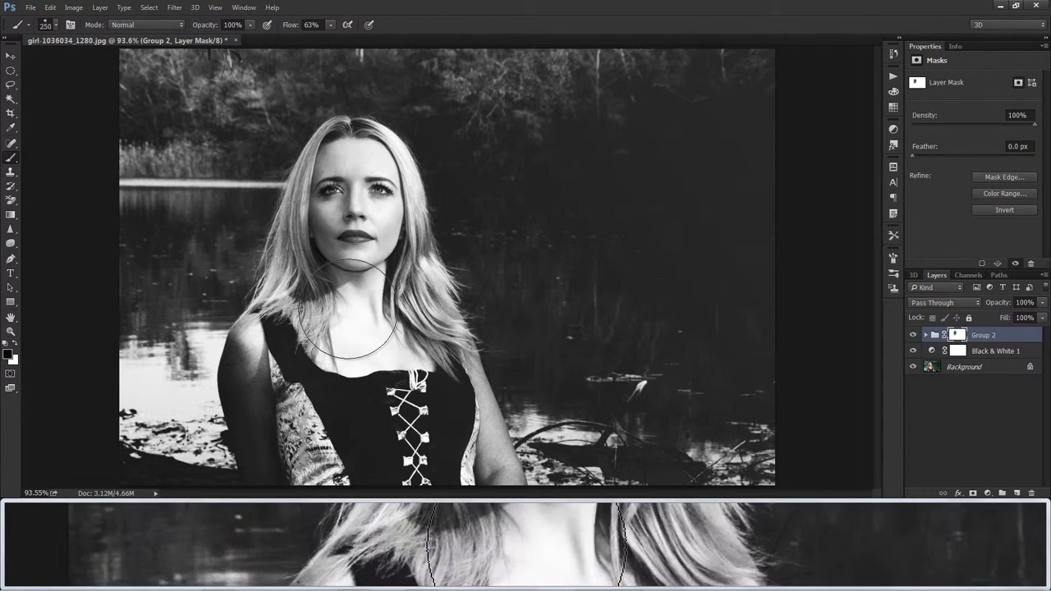
Paint black on the Group 2 mask over the neck and chest, then swap to white
{"action": "left_click_drag", "start_coordinate": [348, 308], "coordinate": [371, 432]}
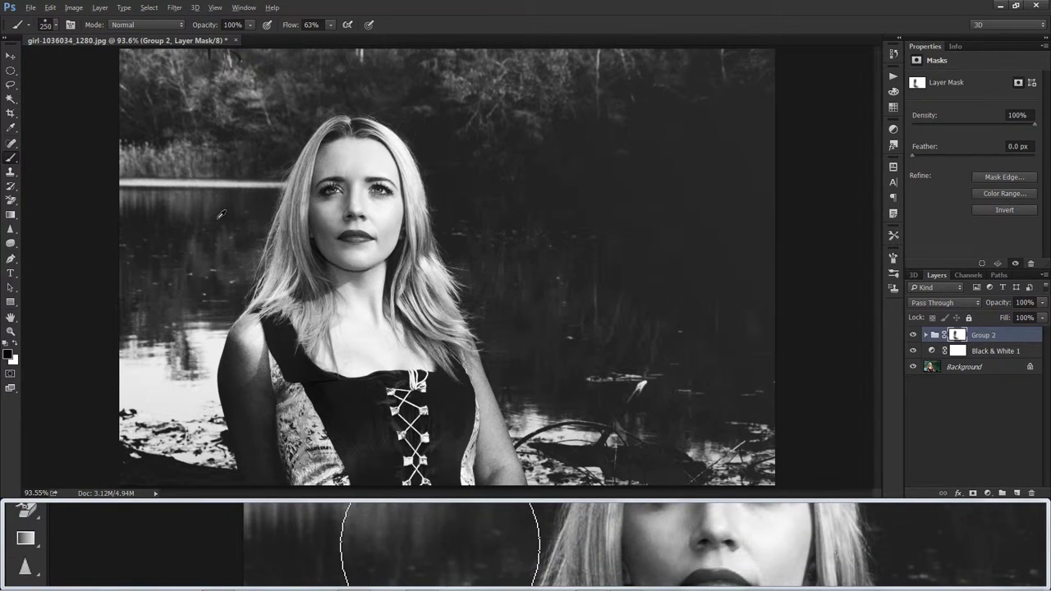
{"action": "scroll", "coordinate": [220, 215], "scroll_direction": "down", "scroll_amount": 1}
{"action": "key", "text": "x"}
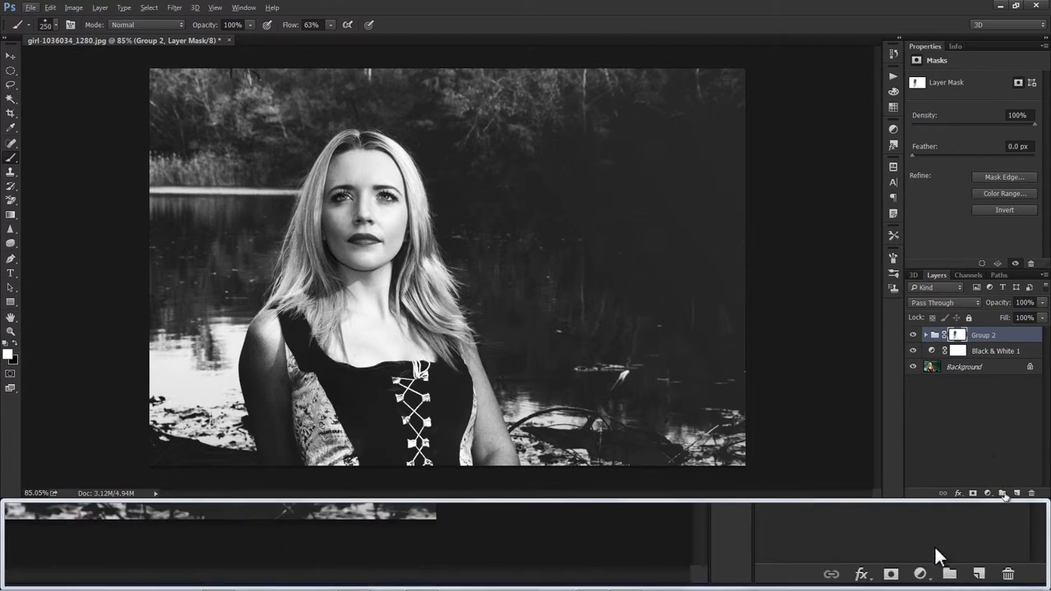
Add Layer 1 on top and load the CLASSIC title brush at 500 px, undoing a test stamp
{"action": "left_click", "coordinate": [1017, 494]}
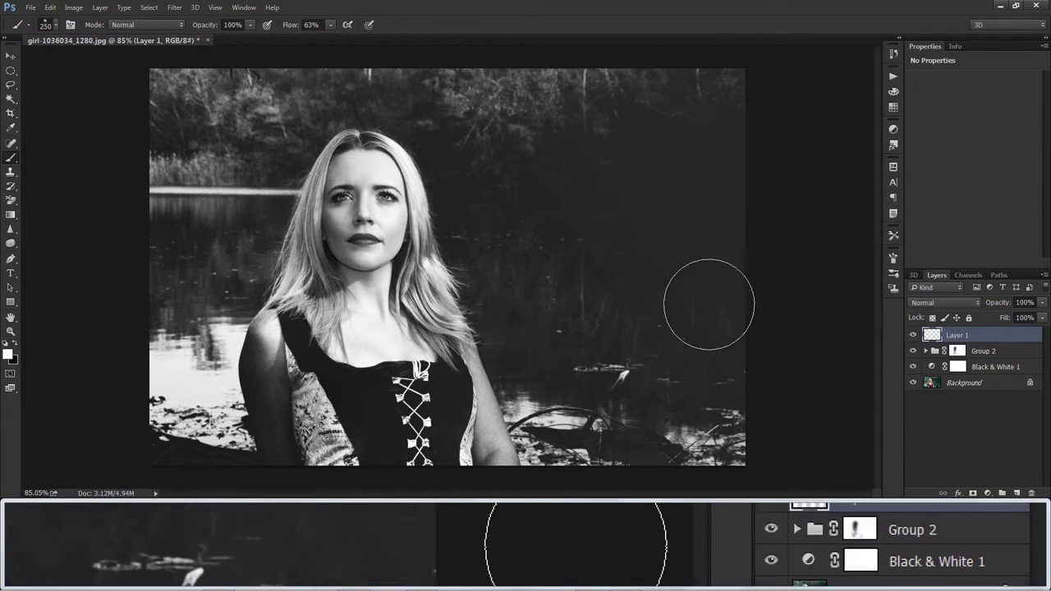
{"action": "left_click", "coordinate": [52, 25]}
{"action": "left_click", "coordinate": [95, 184]}
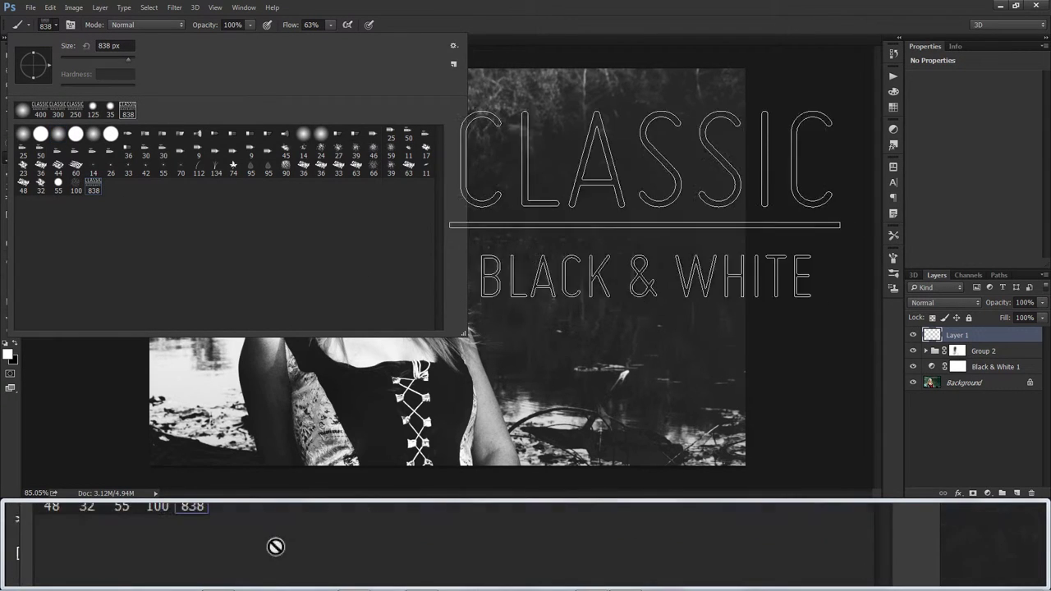
{"action": "left_click", "coordinate": [966, 337]}
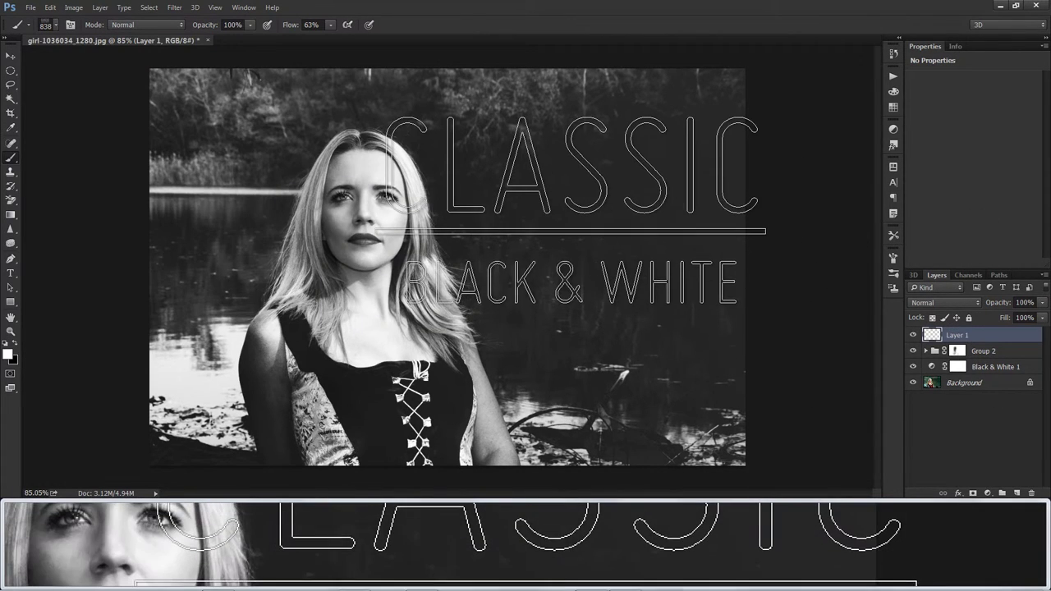
{"action": "key", "text": "bracketleft"}
{"action": "key", "text": "bracketleft"}
{"action": "key", "text": "bracketleft"}
{"action": "key", "text": "bracketleft"}
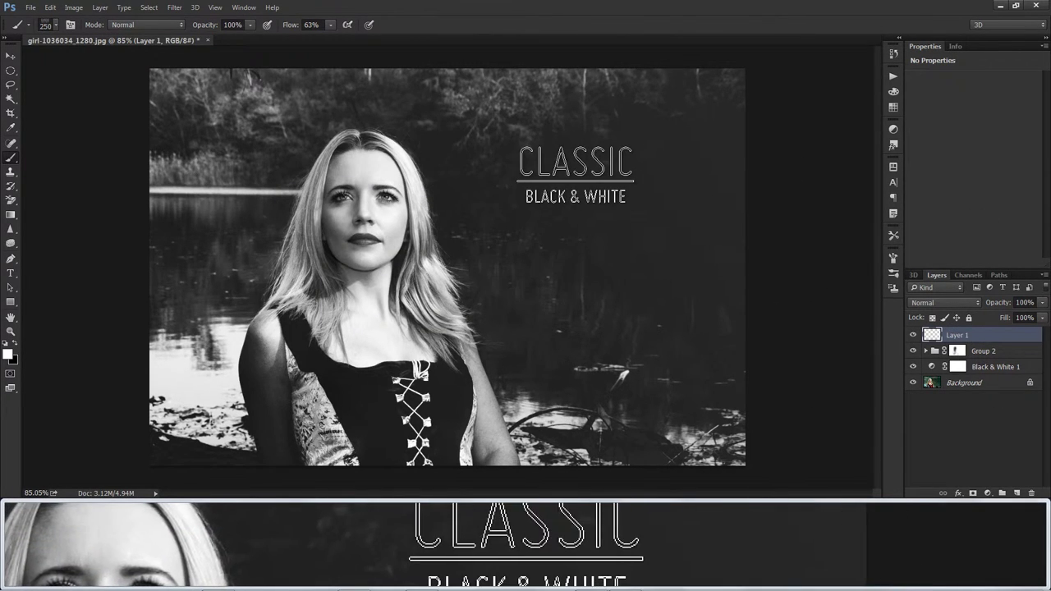
{"action": "key", "text": "bracketright"}
{"action": "key", "text": "bracketright"}
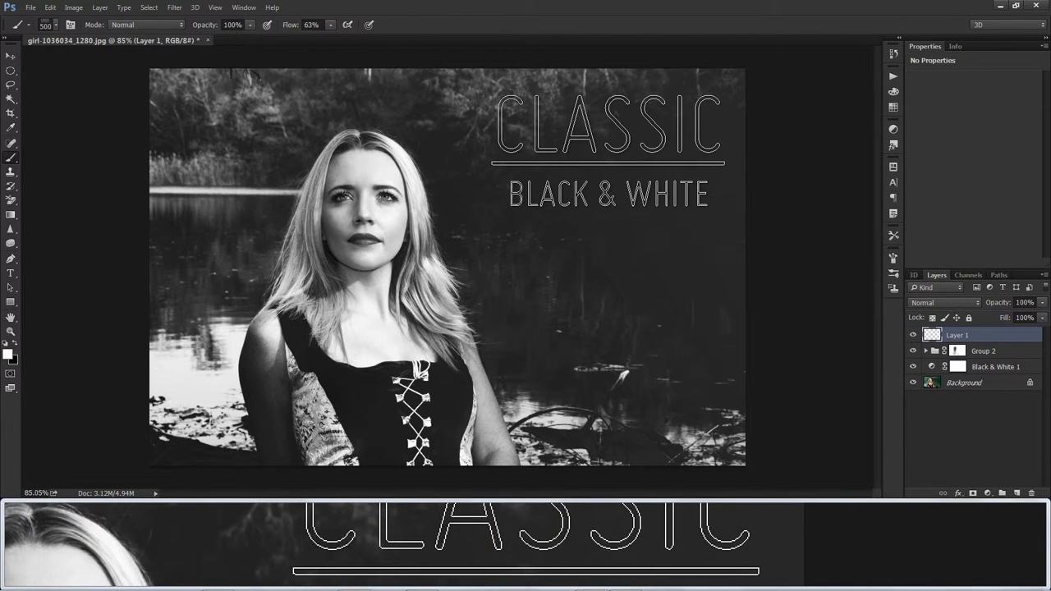
{"action": "left_click", "coordinate": [609, 148]}
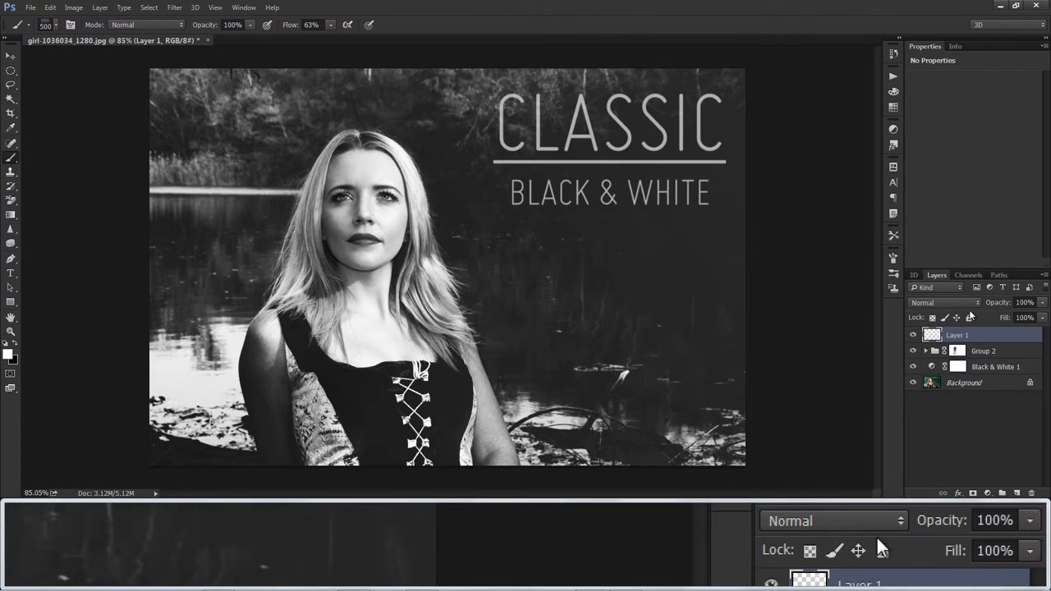
{"action": "key", "text": "ctrl+z"}
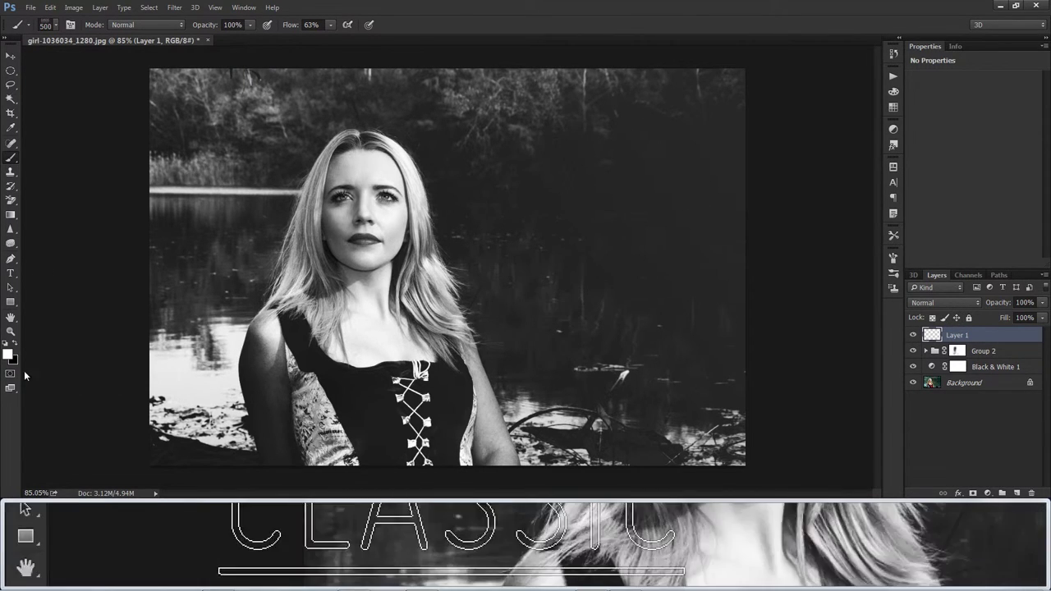
Stamp the title in white on Layer 1 and set its blend mode to Soft Light
{"action": "left_click", "coordinate": [10, 353]}
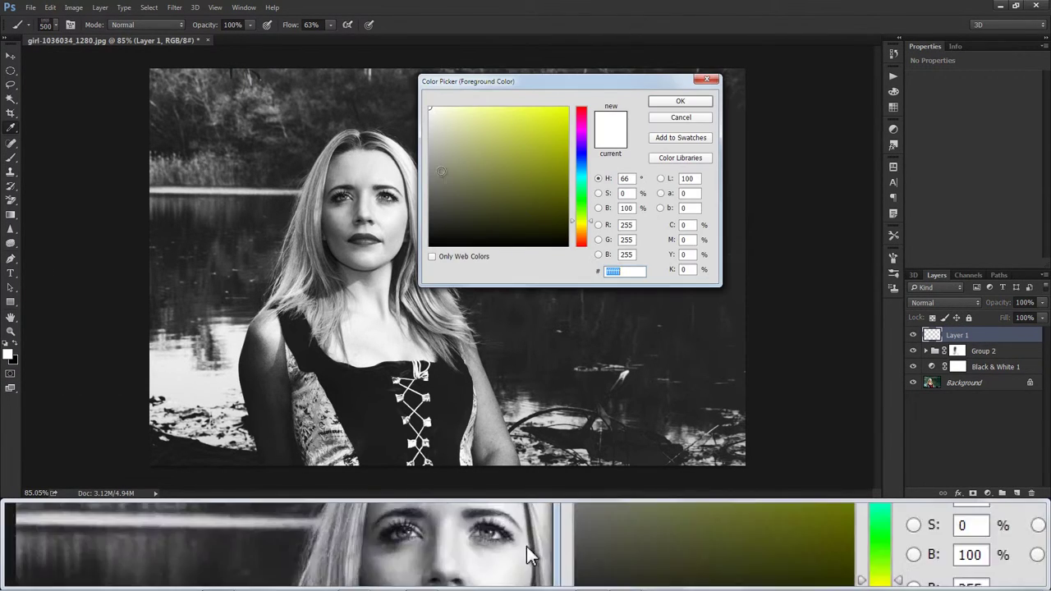
{"action": "left_click", "coordinate": [678, 102]}
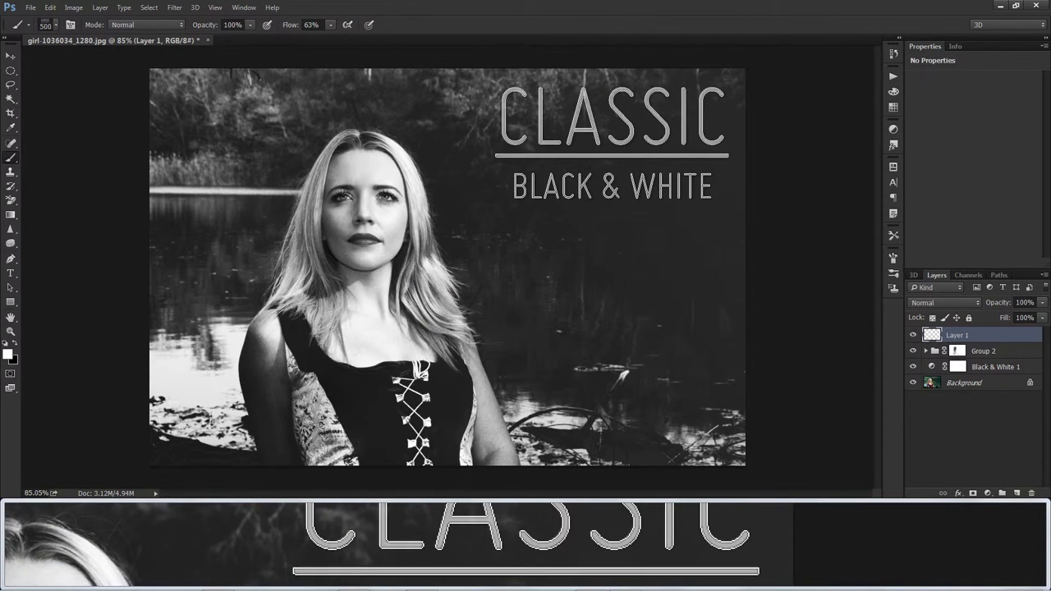
{"action": "left_click", "coordinate": [968, 304]}
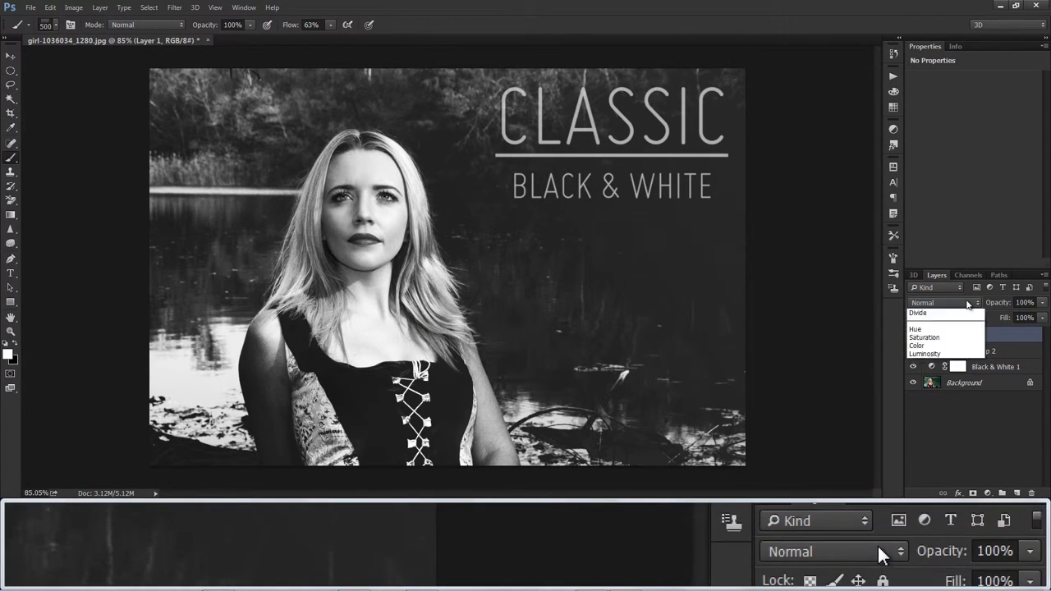
{"action": "left_click", "coordinate": [936, 437]}
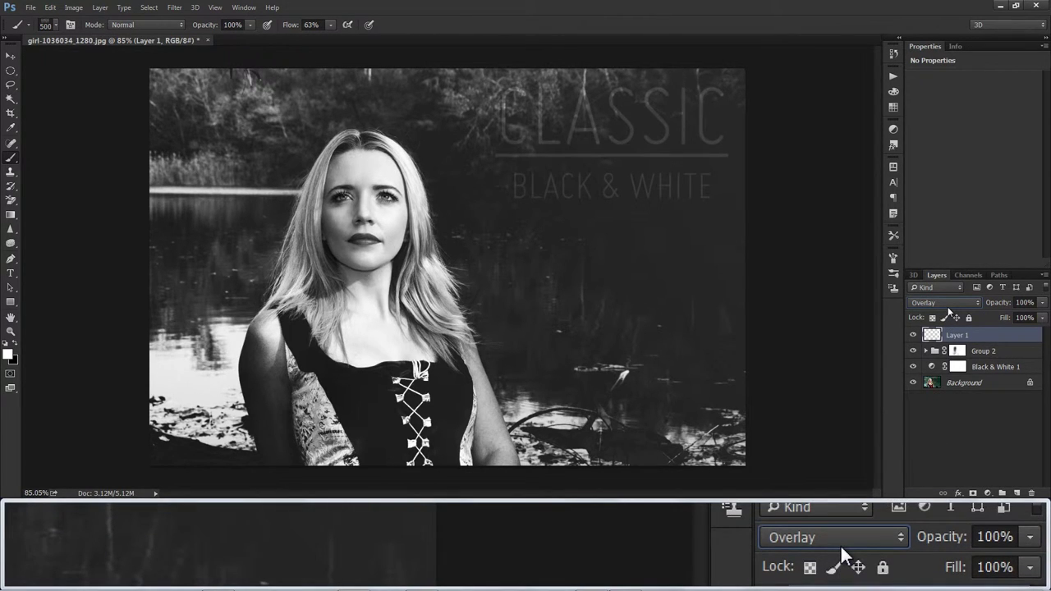
{"action": "key", "text": "Down"}
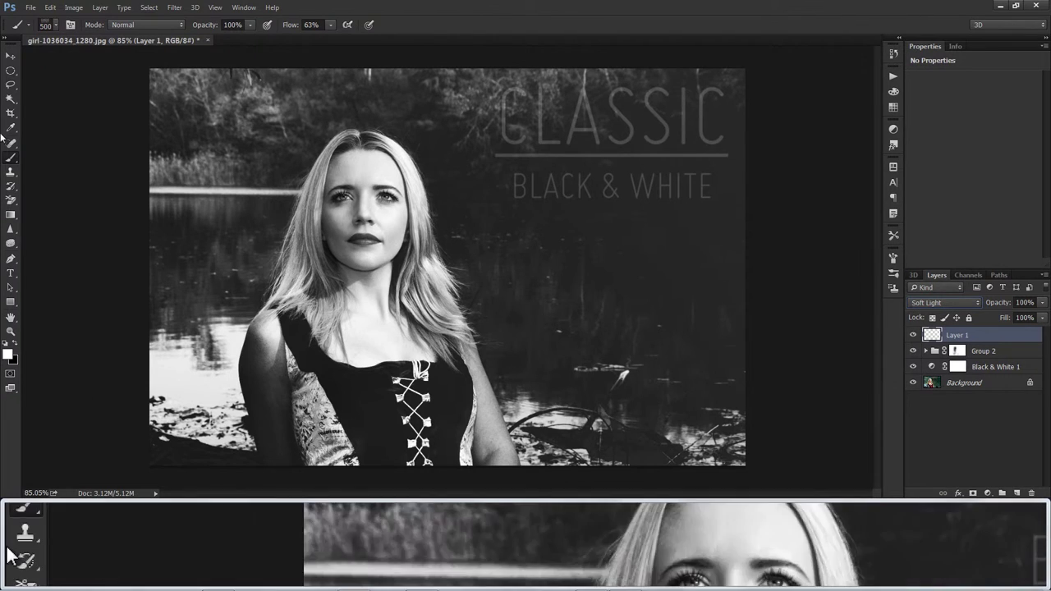
{"action": "left_click", "coordinate": [11, 55]}
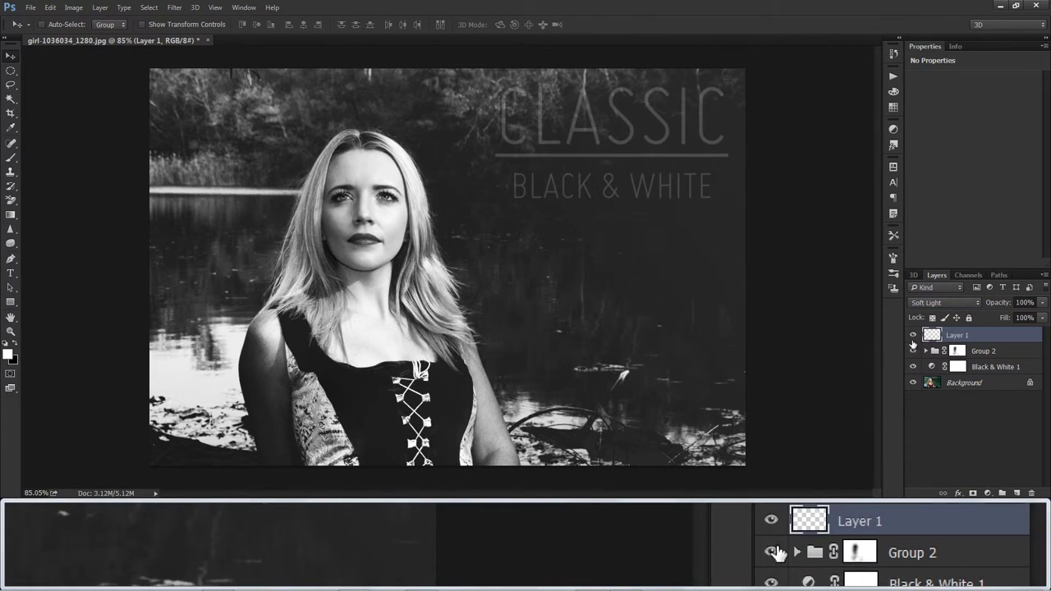
Scale the 'CLASSIC BLACK & WHITE' title to about 85% and nudge it up and right
{"action": "key", "text": "ctrl+t"}
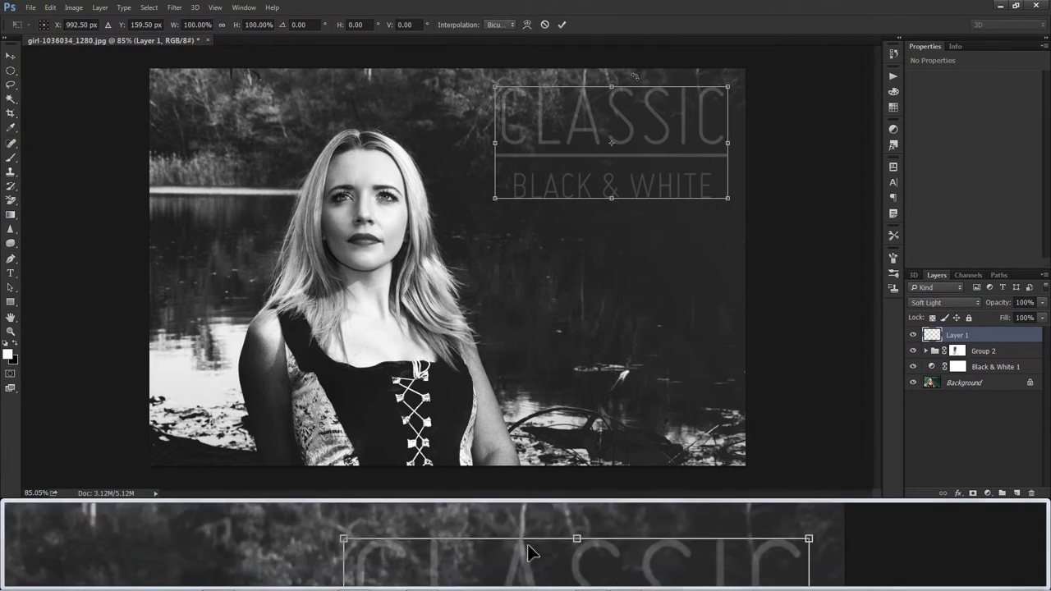
{"action": "left_click_drag", "start_coordinate": [723, 86], "coordinate": [692, 104]}
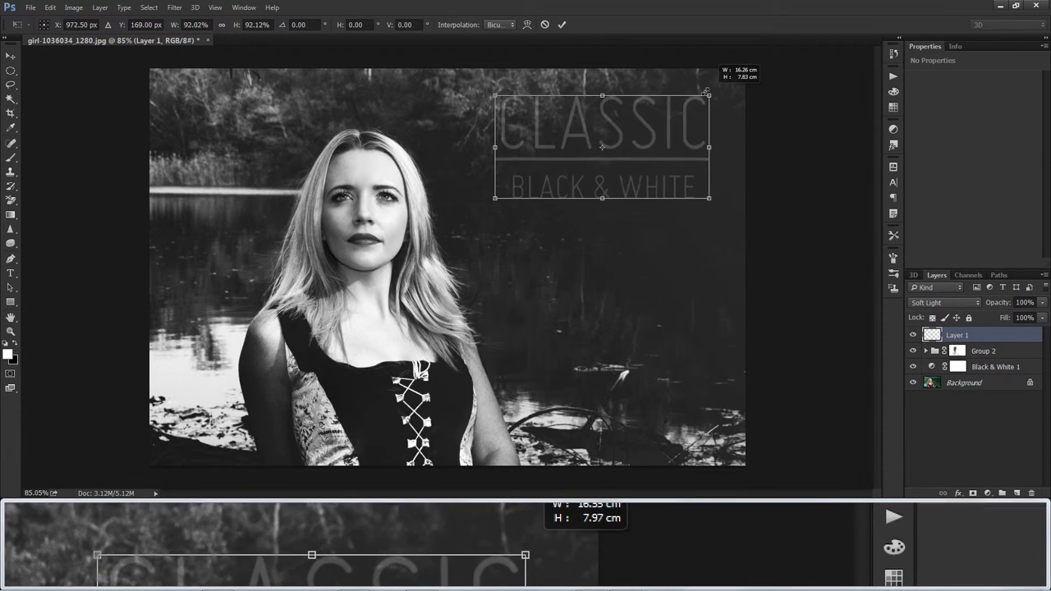
{"action": "key", "text": "Return"}
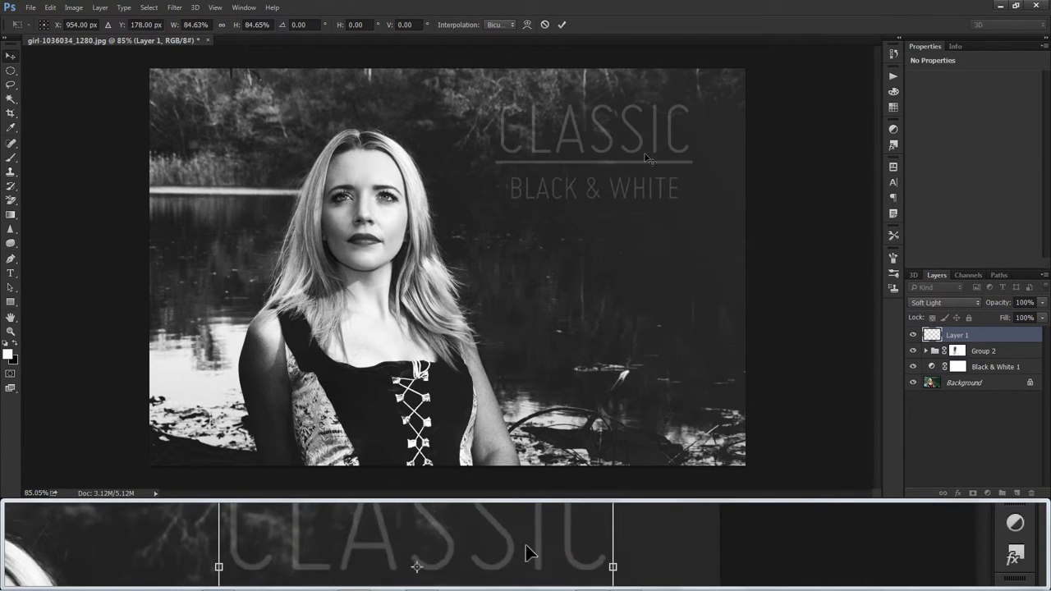
{"action": "mouse_move", "coordinate": [649, 144]}
{"action": "left_mouse_down"}
{"action": "mouse_move", "coordinate": [672, 257]}
{"action": "mouse_move", "coordinate": [300, 133]}
{"action": "mouse_move", "coordinate": [681, 126]}
{"action": "left_mouse_up"}
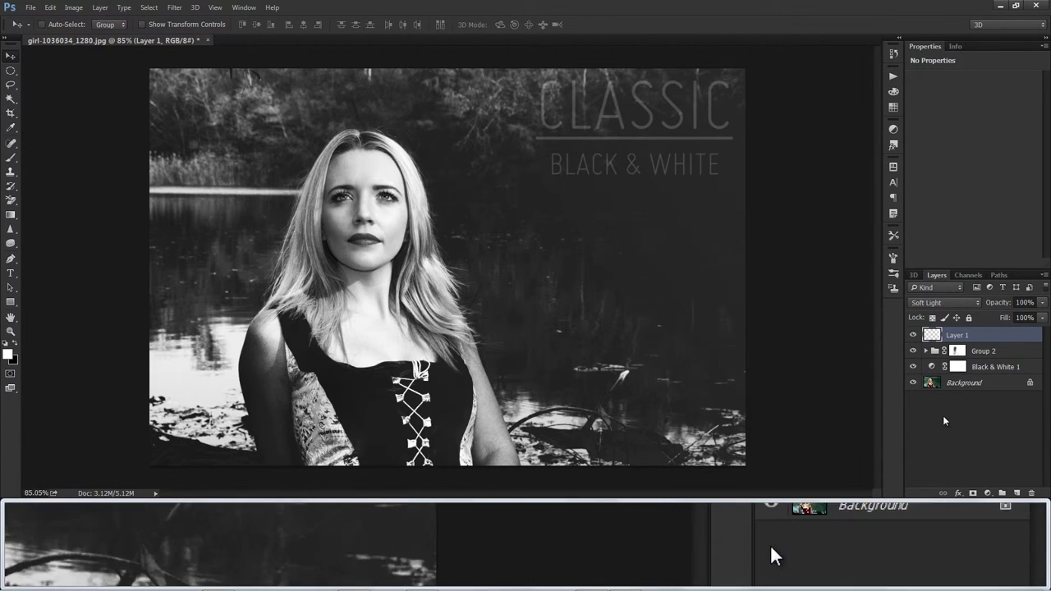
{"action": "left_click", "coordinate": [943, 416]}
{"action": "left_click", "coordinate": [913, 384], "text": "alt"}
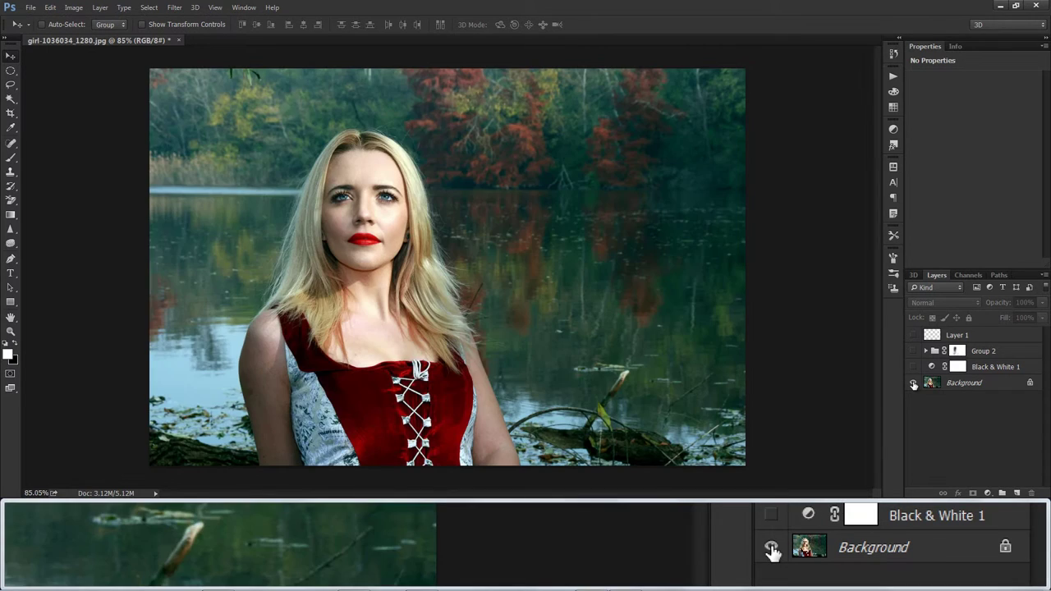
{"action": "left_click", "coordinate": [914, 384], "text": "alt"}
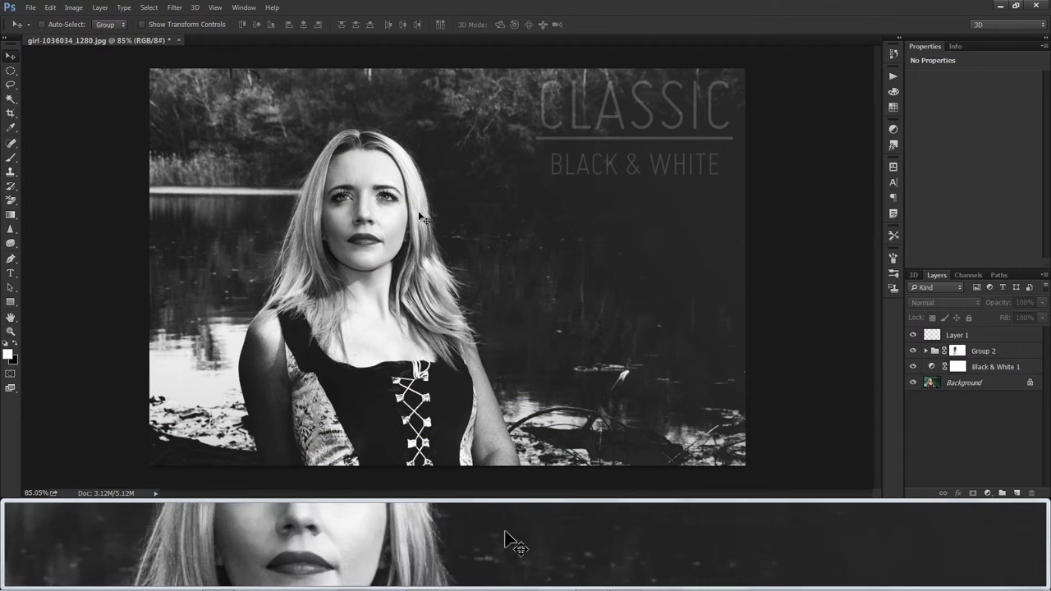